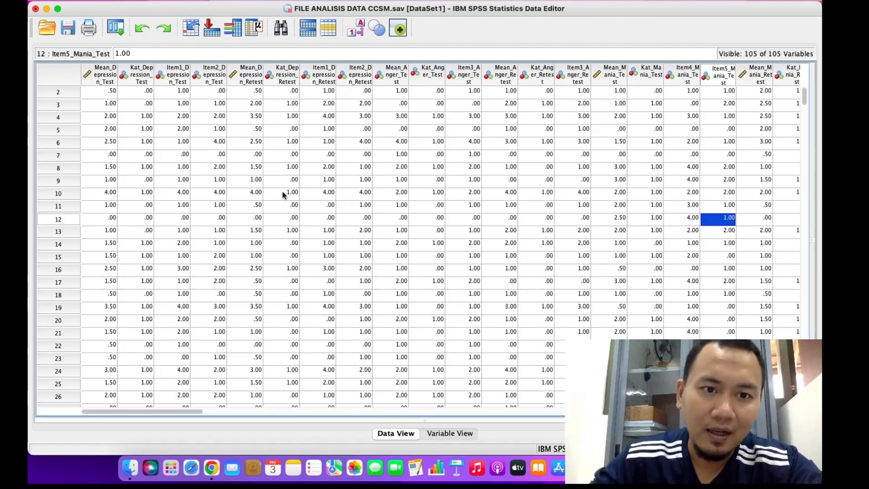
left_click(185, 145)
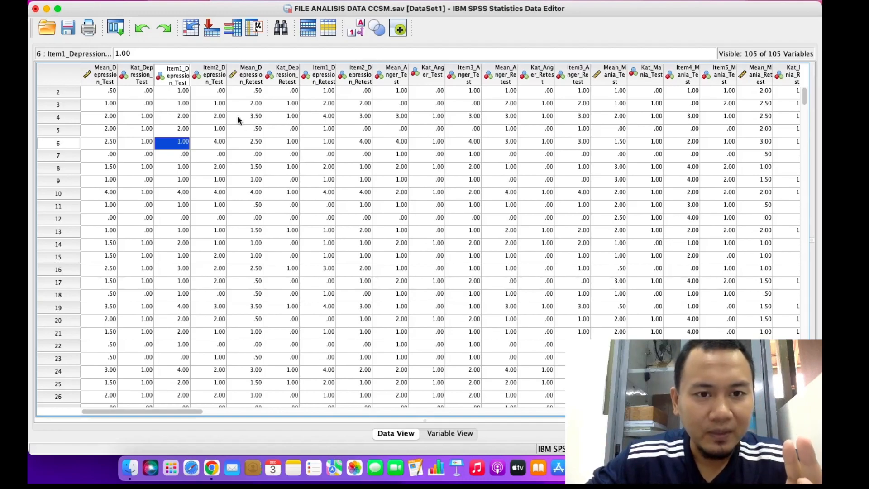
left_click(211, 205)
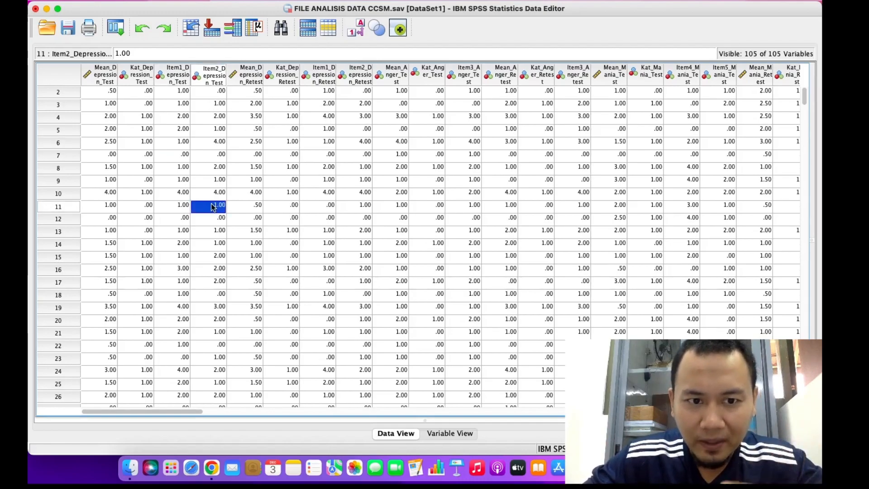
left_click(338, 191)
left_click(421, 170)
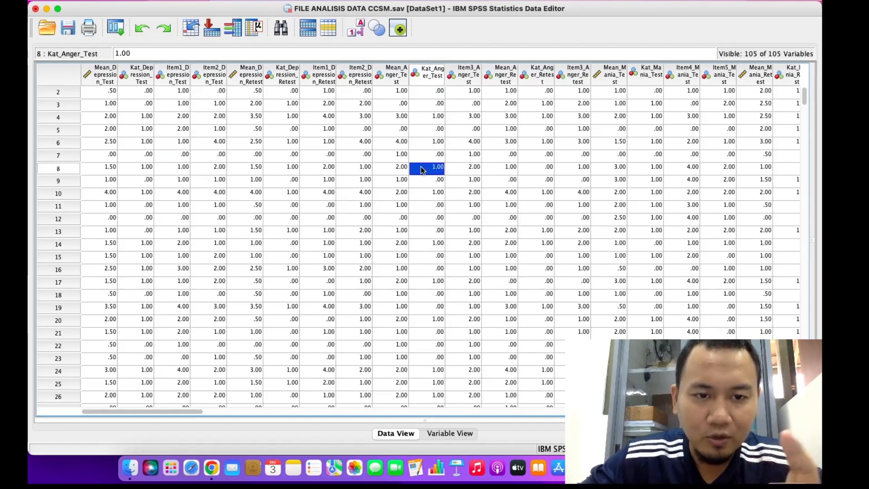
left_click(252, 121)
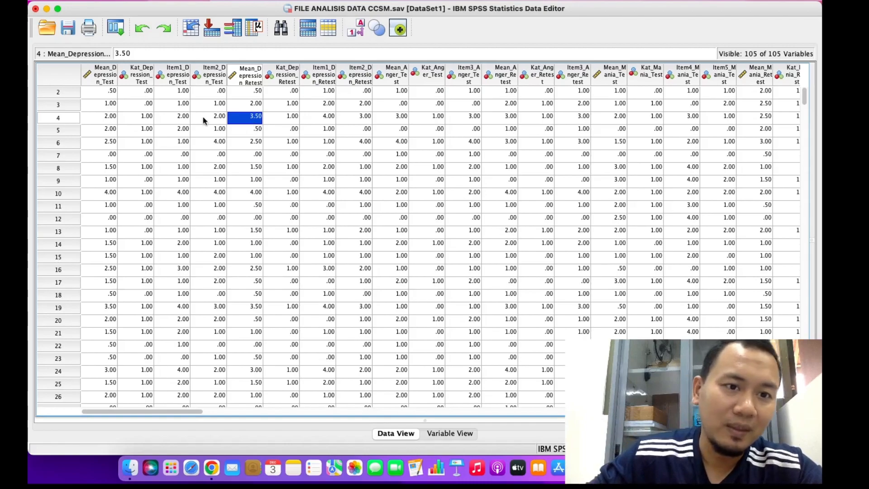
left_click(182, 117)
left_click(107, 104)
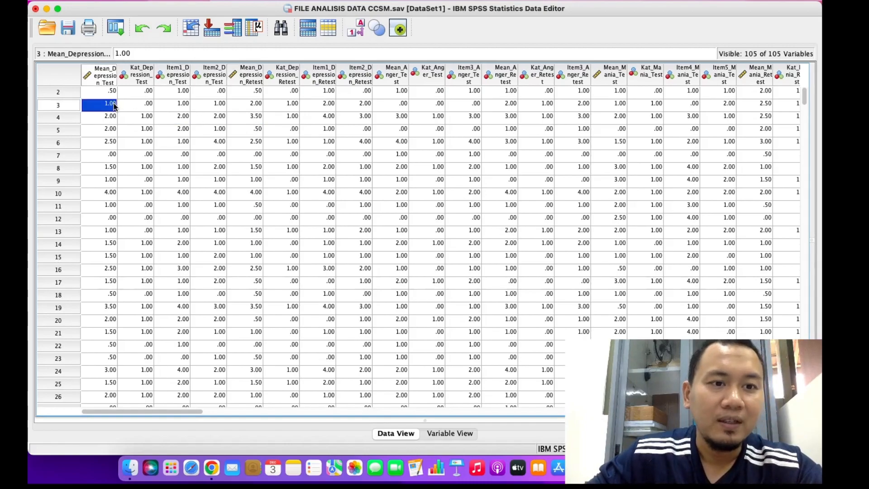
Open the Reliability Analysis dialog for scales and reset it to clear the previously chosen items.
left_click(279, 4)
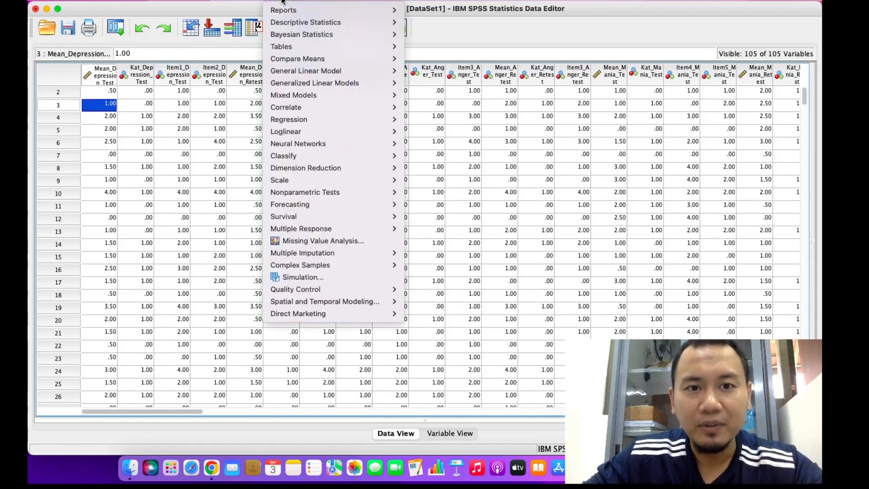
mouse_move(336, 95)
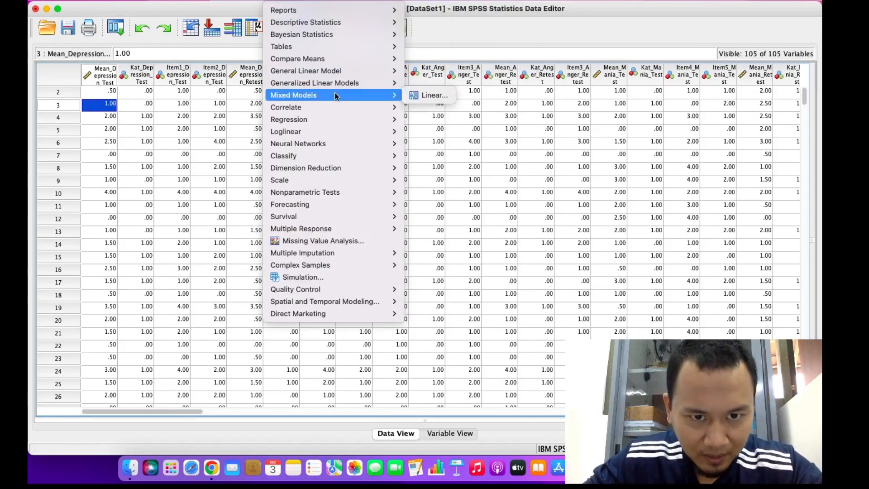
mouse_move(399, 182)
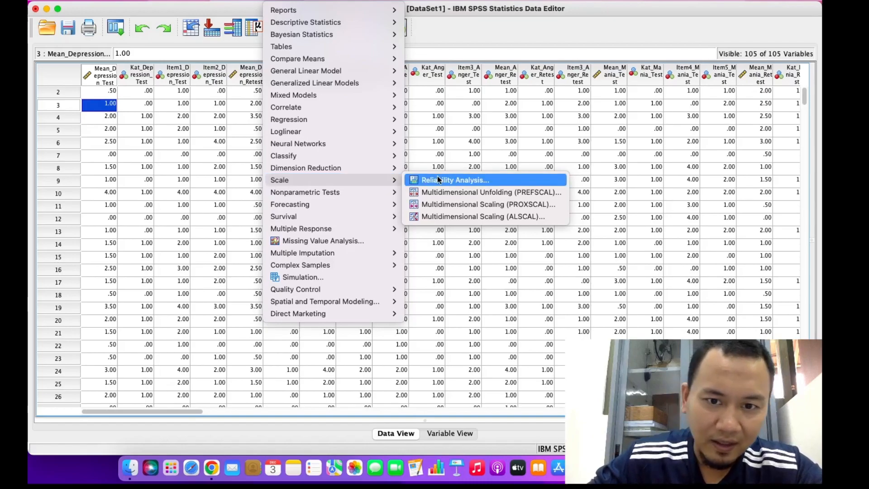
left_click(476, 183)
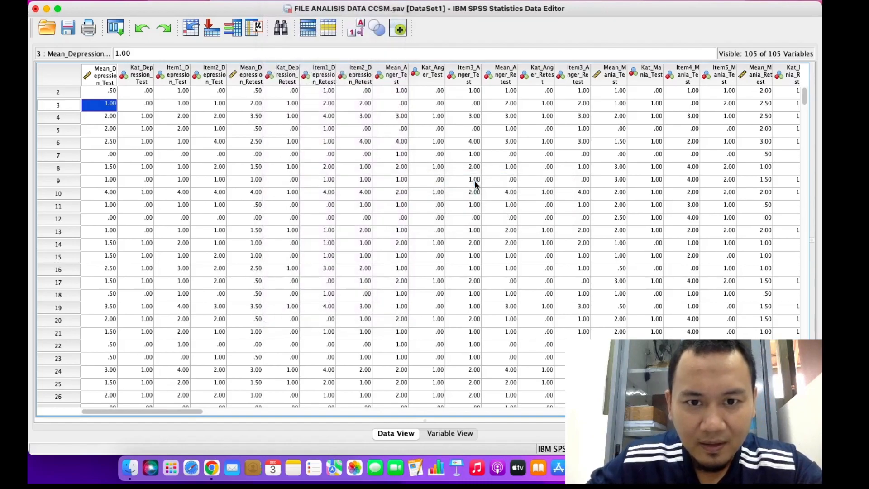
left_click(349, 126)
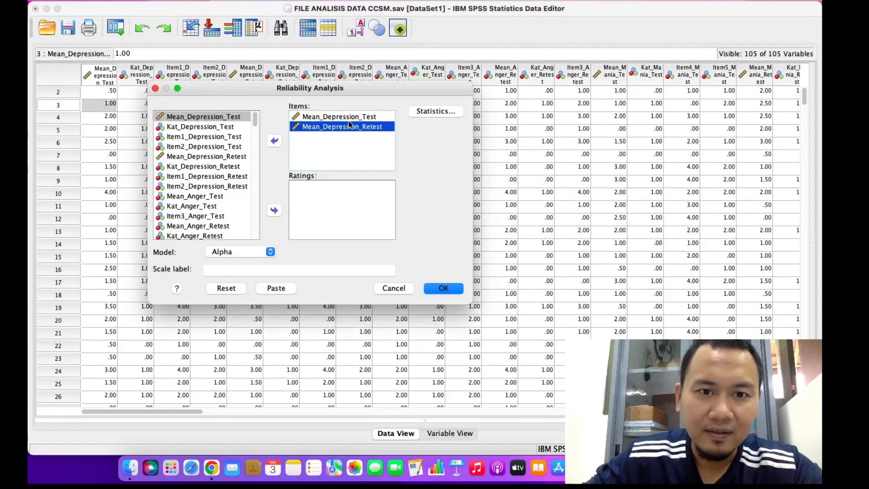
left_click(349, 120, "shift")
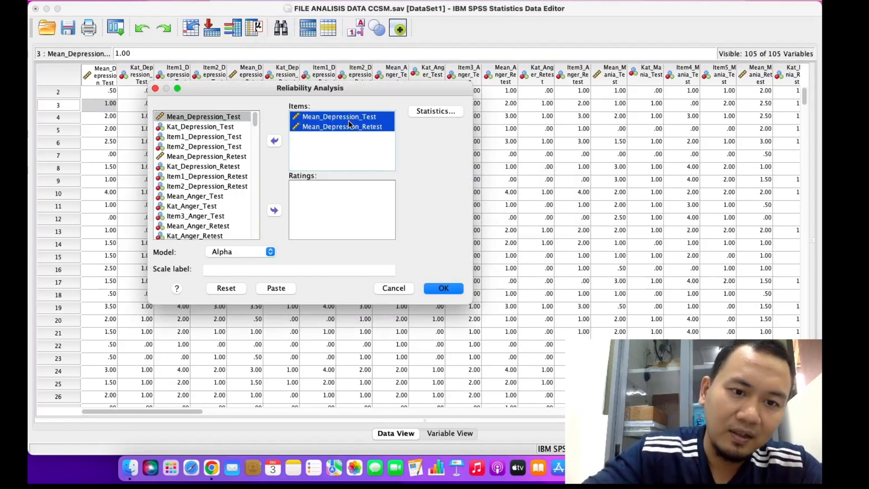
left_click(222, 290)
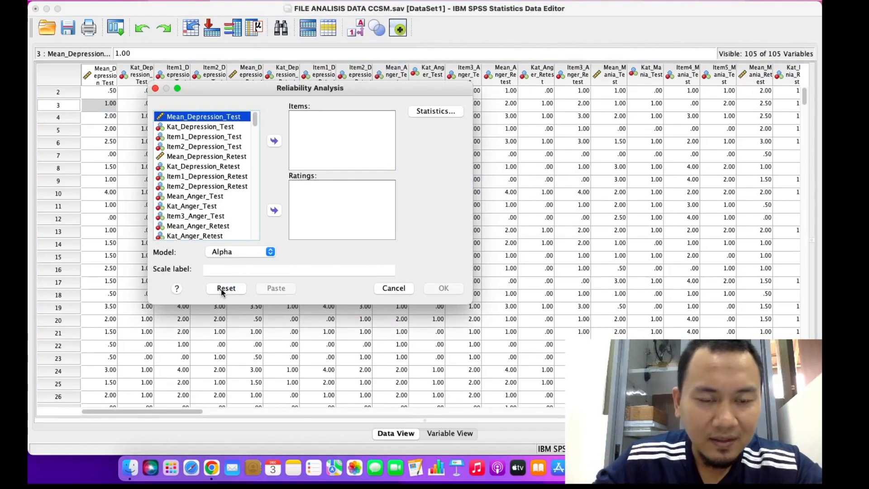
Add Mean_Depression_Test and Mean_Depression_Retest as the items of the reliability analysis.
left_click(274, 142)
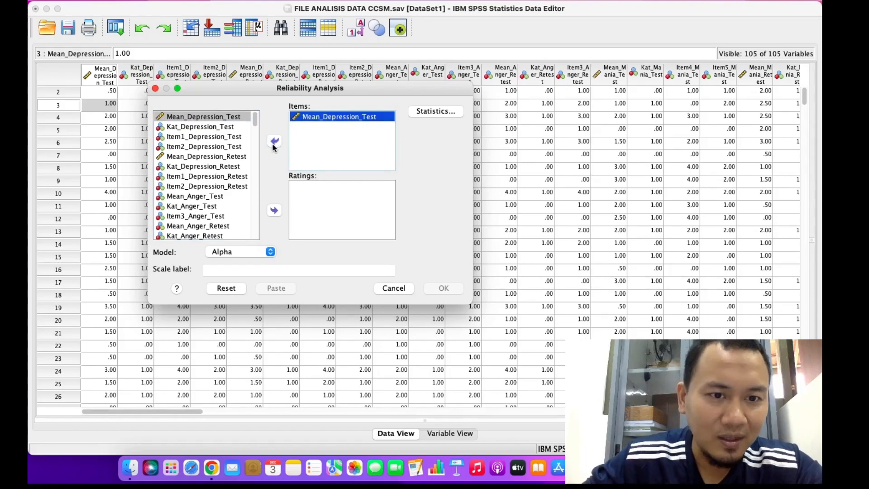
left_click(247, 158)
left_click(274, 141)
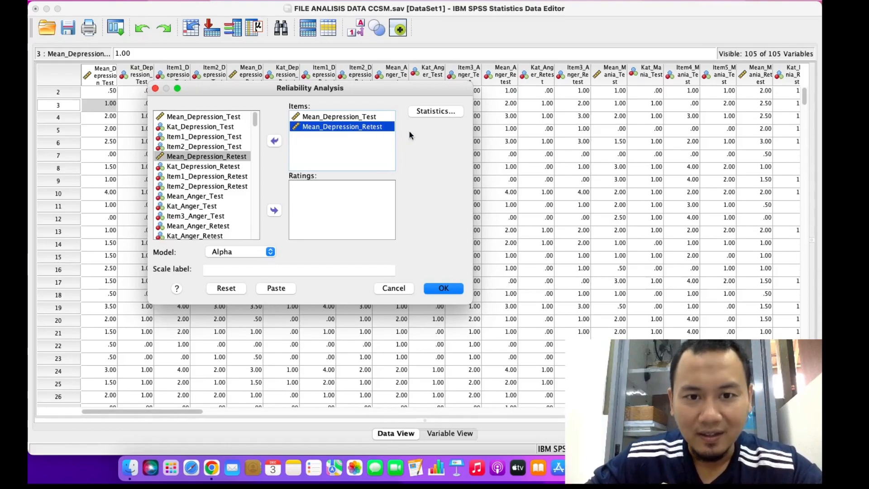
In the reliability statistics, enable summary Correlations and the Intraclass correlation coefficient with the Two-Way Mixed model.
left_click(443, 112)
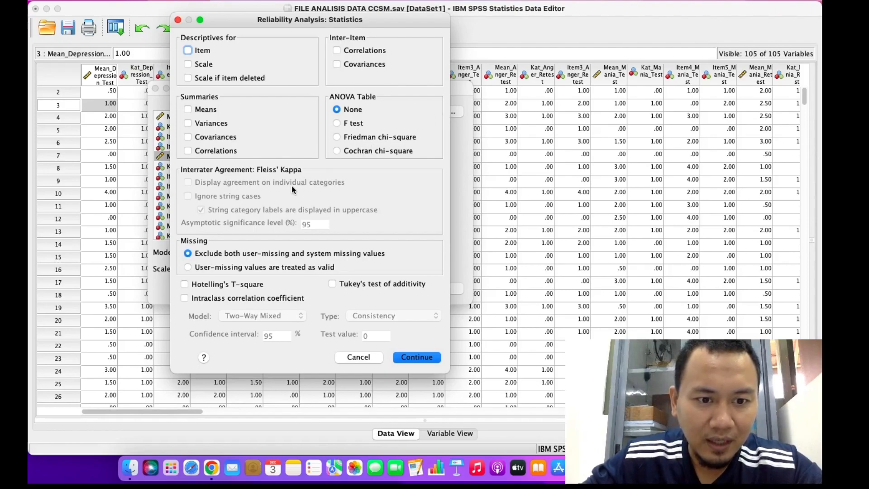
left_click(186, 299)
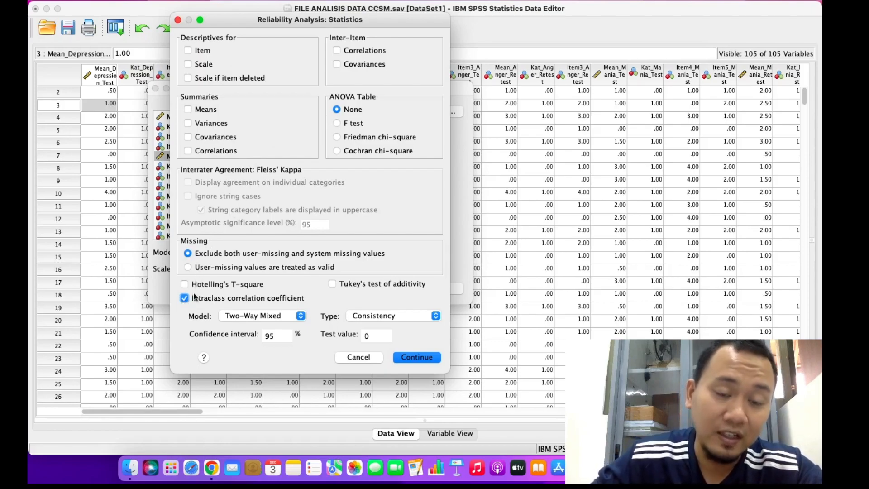
left_click(187, 151)
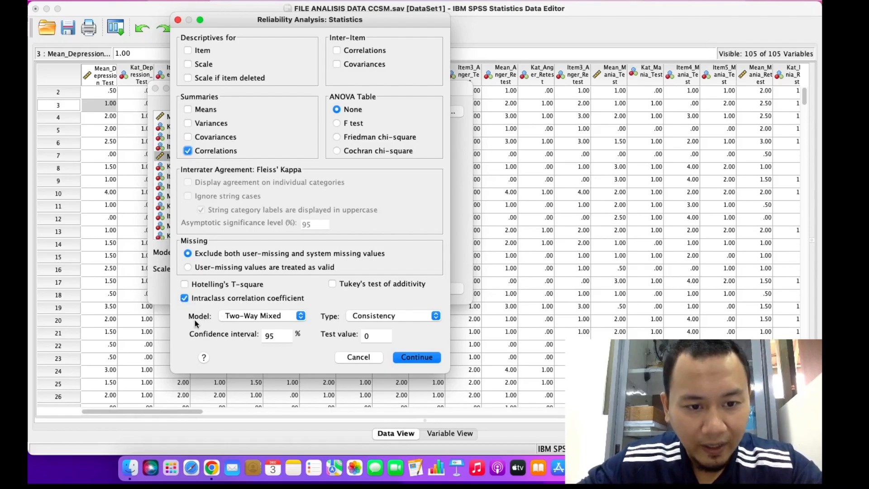
left_click(302, 316)
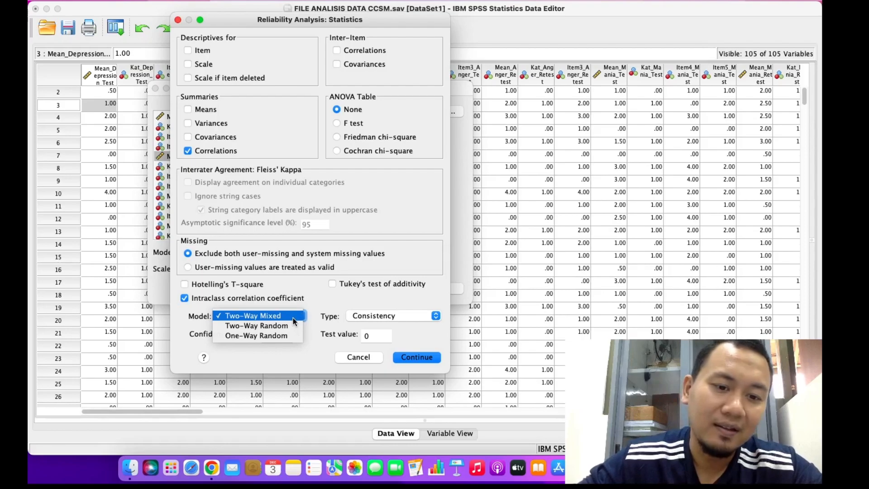
left_click(294, 318)
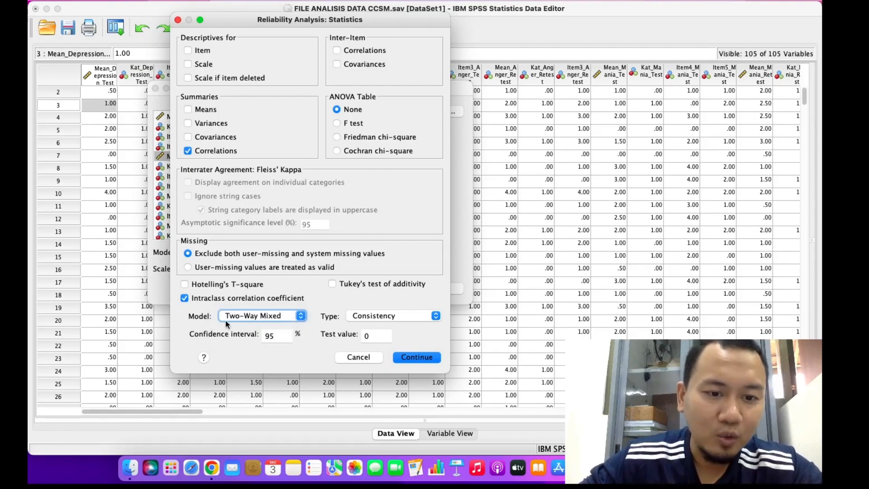
left_click(302, 316)
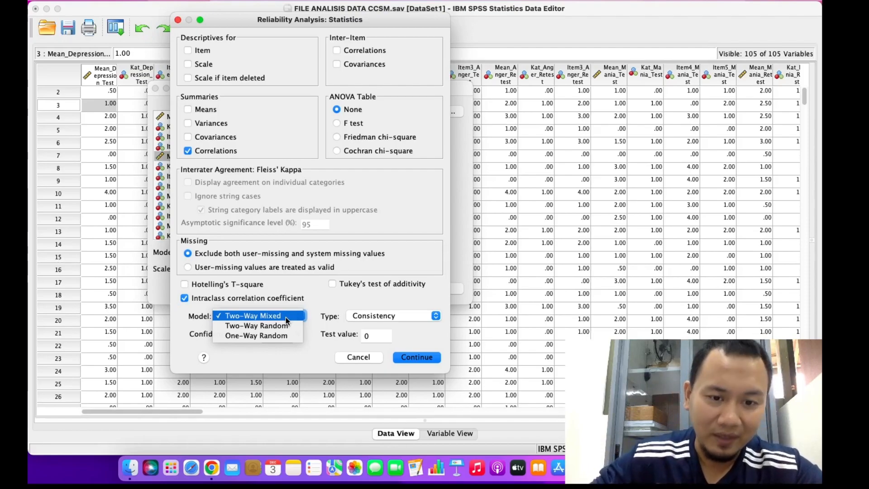
left_click(286, 316)
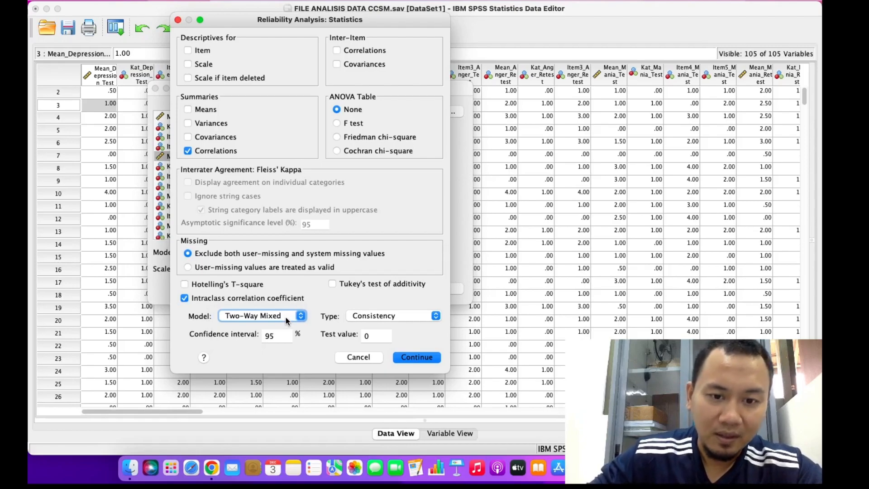
Set the intraclass correlation type to Absolute Agreement and run the reliability analysis.
left_click(436, 316)
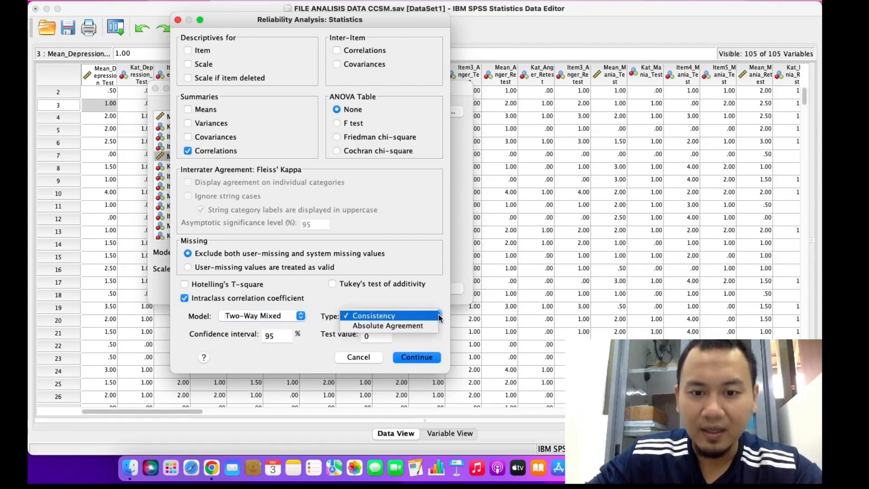
left_click(426, 325)
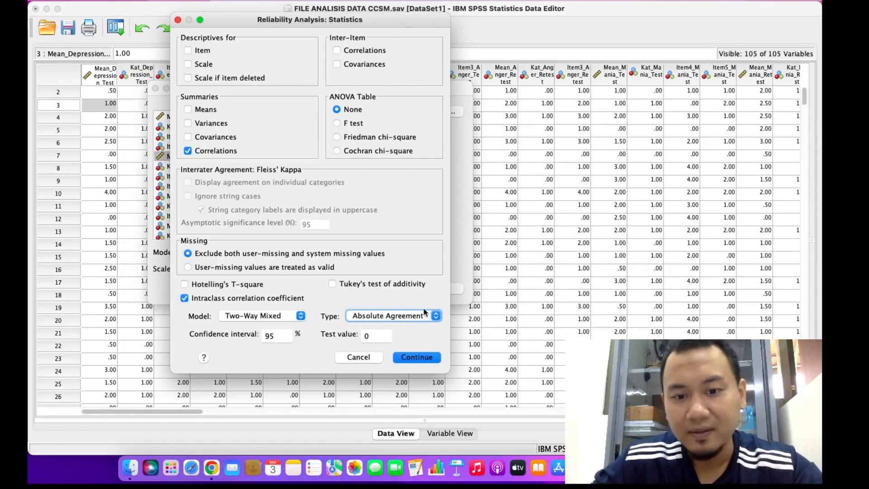
left_click(420, 357)
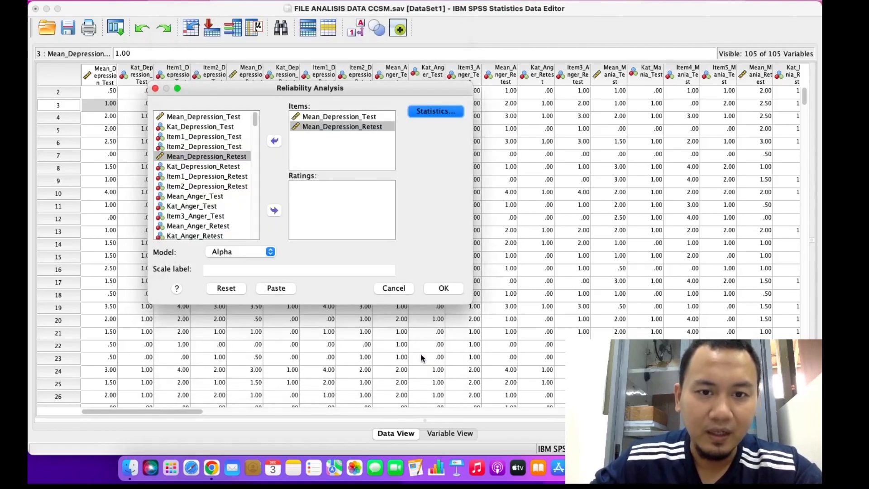
left_click(441, 289)
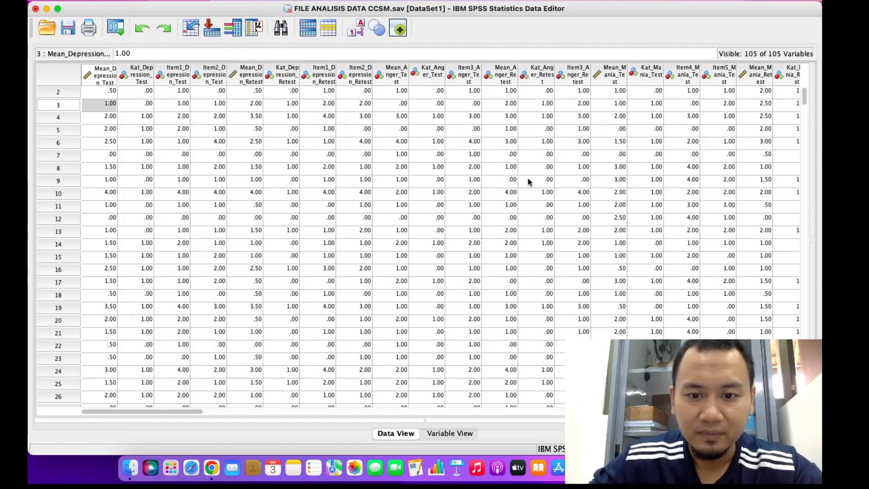
key("ctrl+Up")
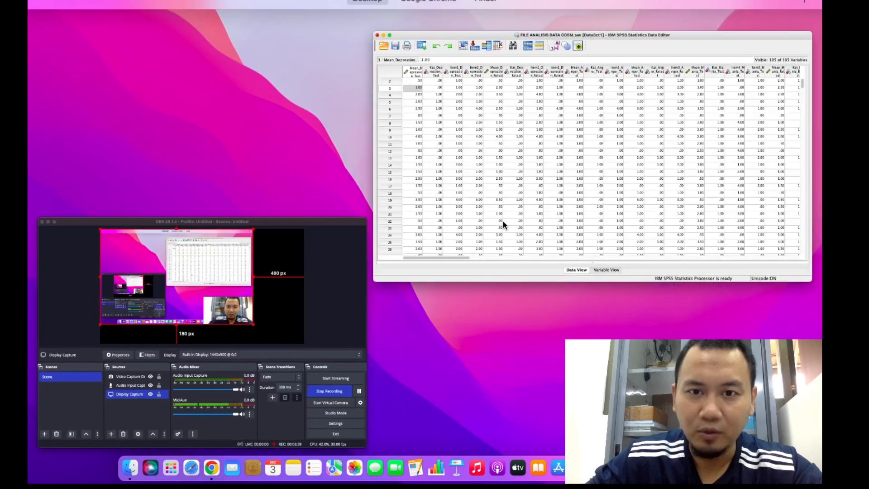
left_click(550, 179)
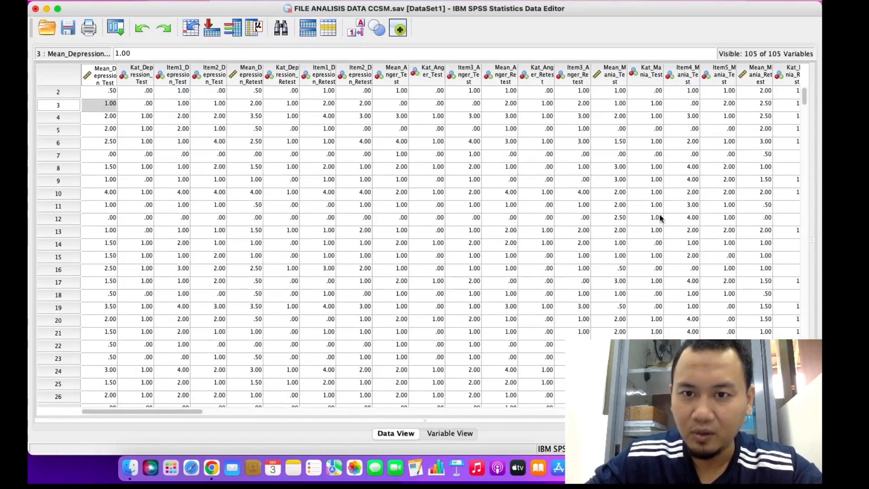
key("ctrl+Up")
left_click(607, 194)
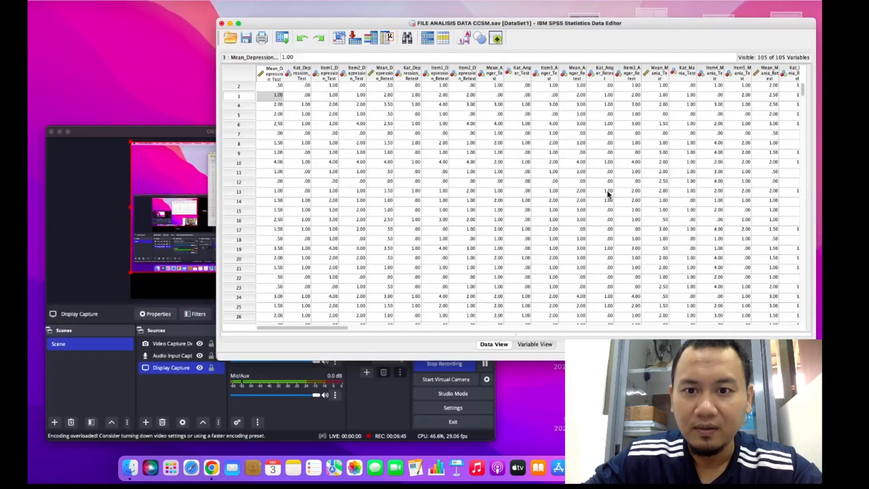
left_click(696, 467)
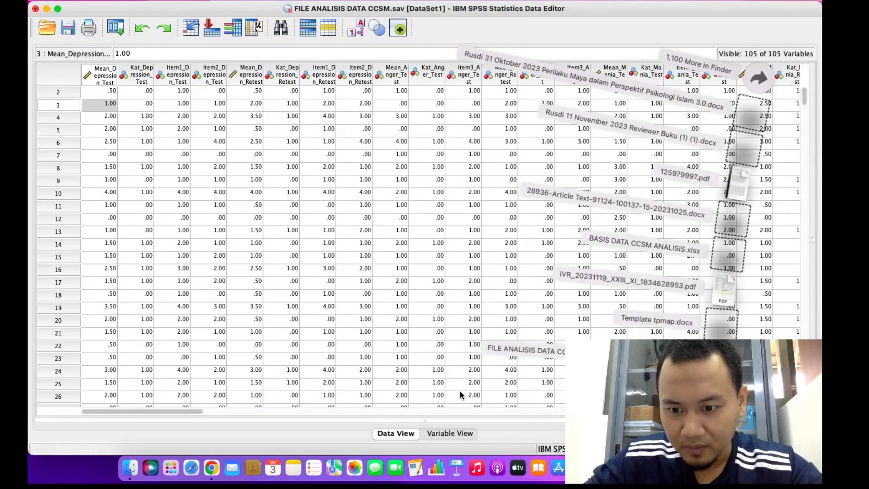
key("ctrl+Up")
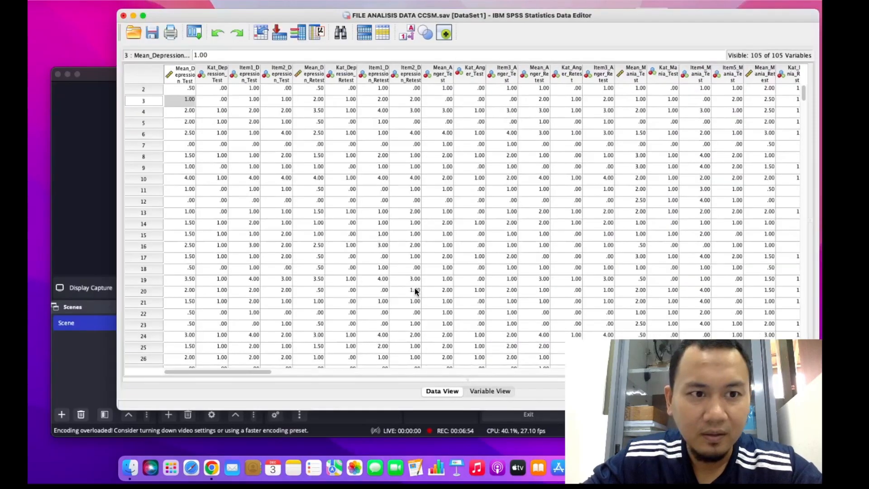
left_click(475, 206)
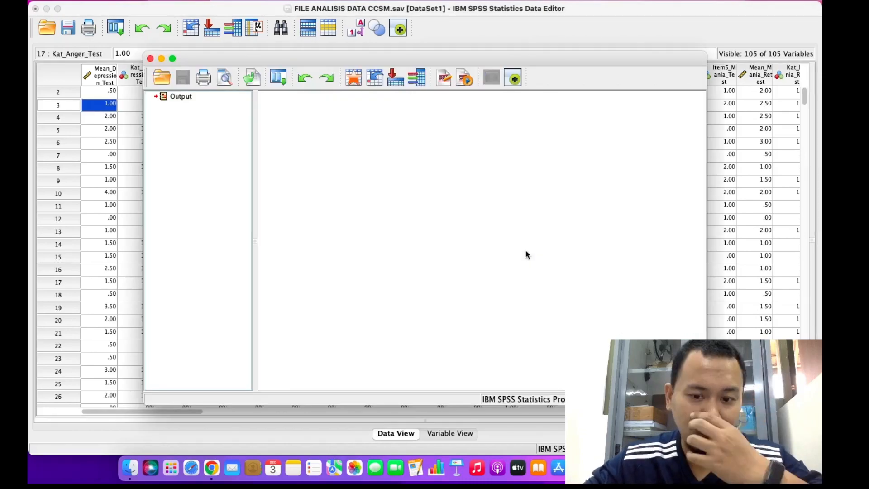
Bring the reliability output window to the front, enlarge it, and examine the Reliability Statistics and Intraclass Correlation Coefficient tables.
key("super+grave")
key("ctrl+super+f")
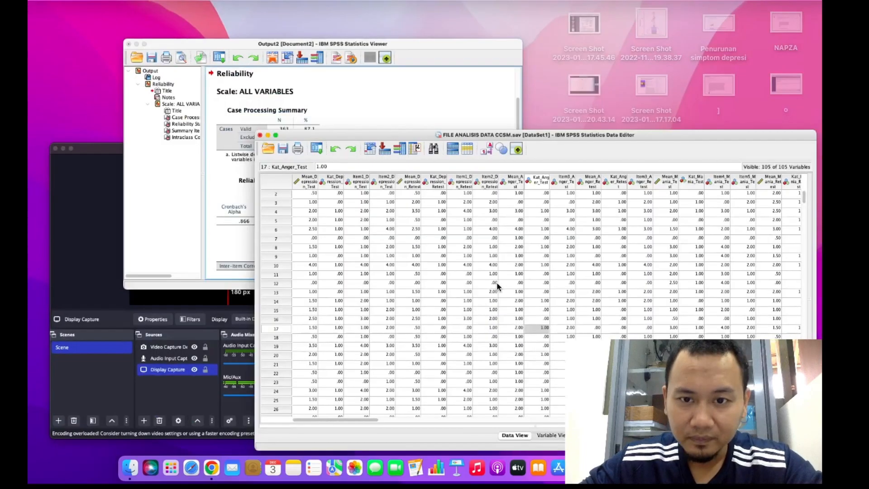
key("super+grave")
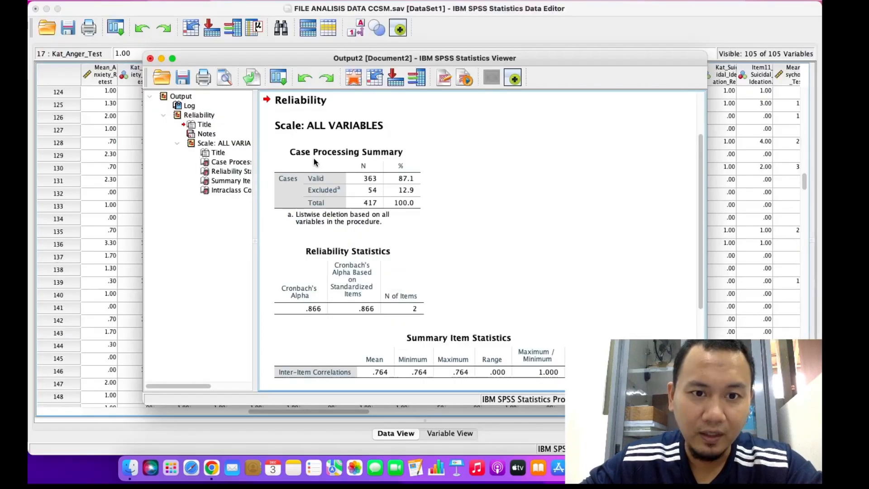
left_click(172, 58)
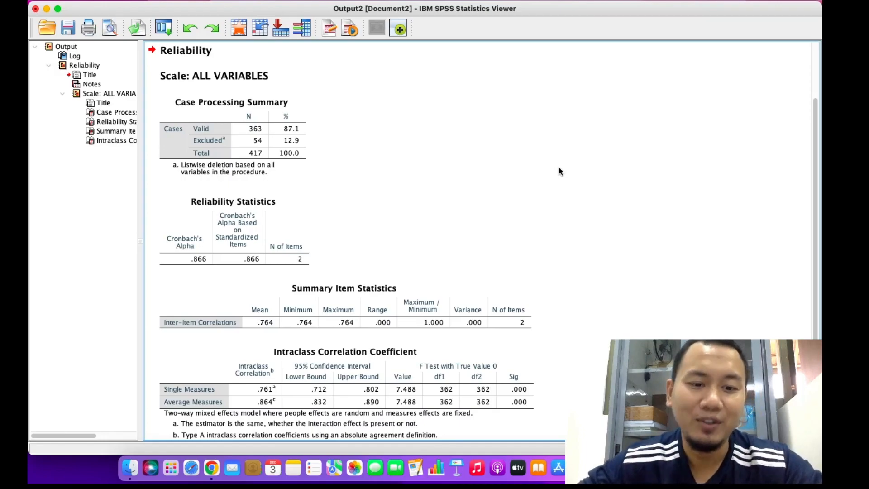
scroll(559, 168, "down", 3)
scroll(559, 167, "up", 2)
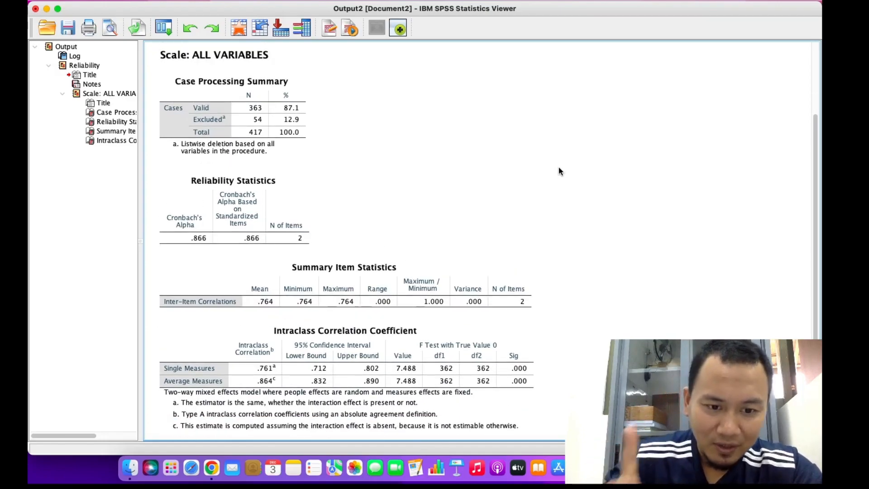
Examine the Intraclass Correlation Coefficient, Summary Item Statistics, Reliability Statistics and Case Processing Summary tables in the reliability output.
left_click(277, 361)
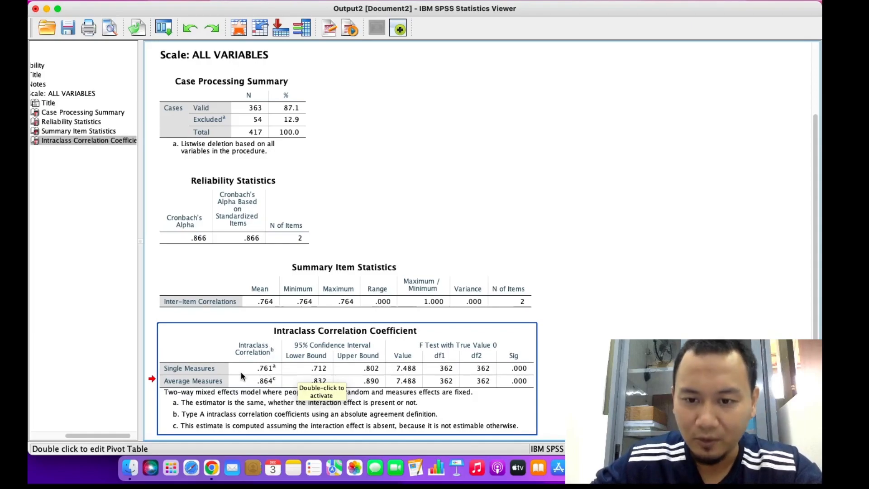
left_click(401, 439)
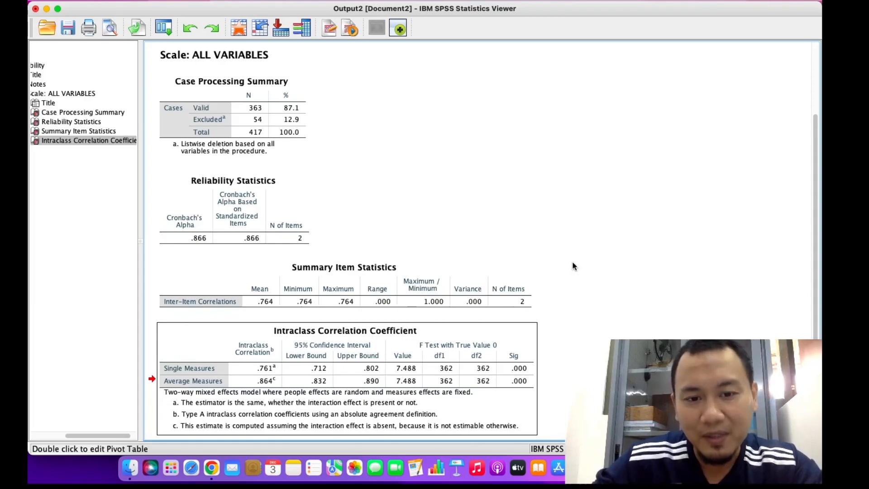
left_click(291, 304)
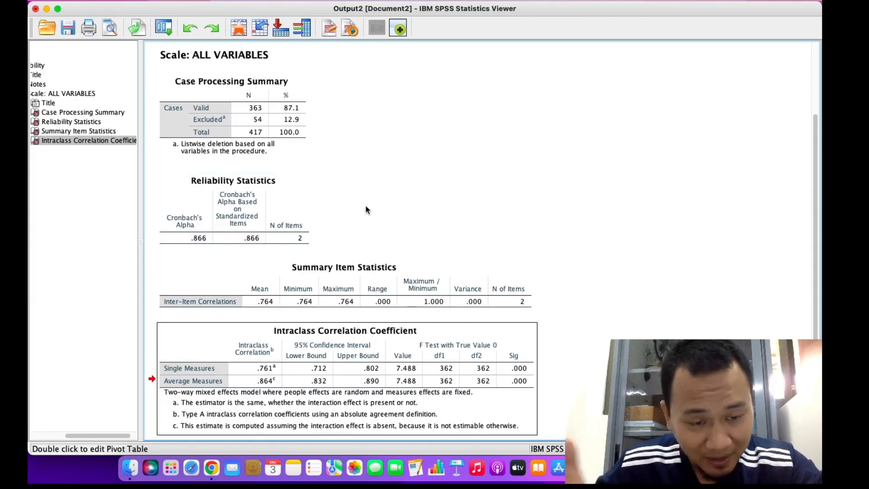
left_click(226, 206)
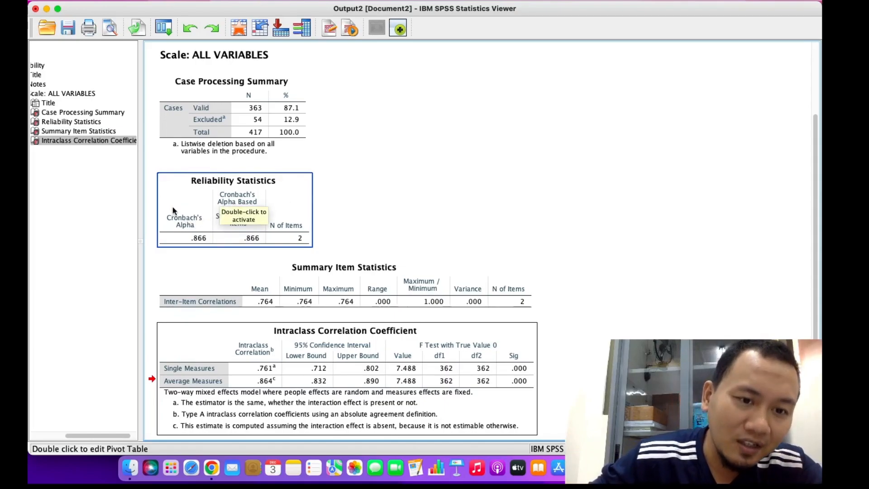
left_click(202, 259)
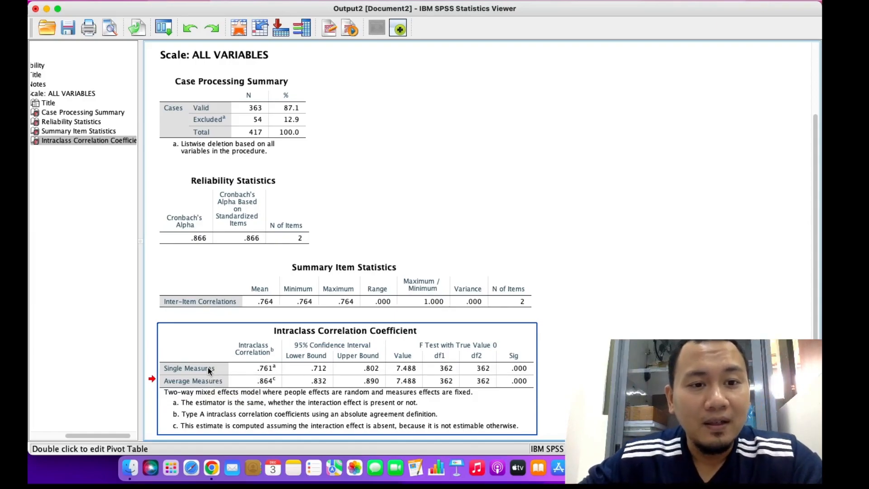
left_click(338, 58)
left_click(276, 104)
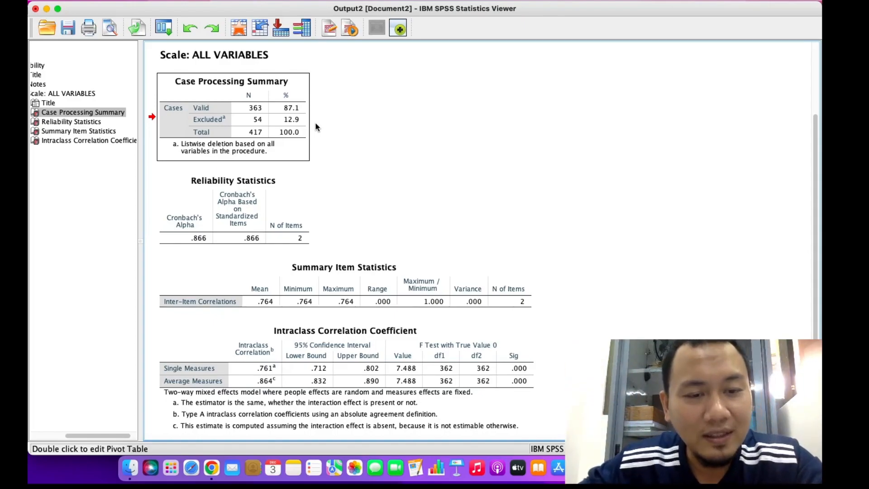
left_click(207, 136)
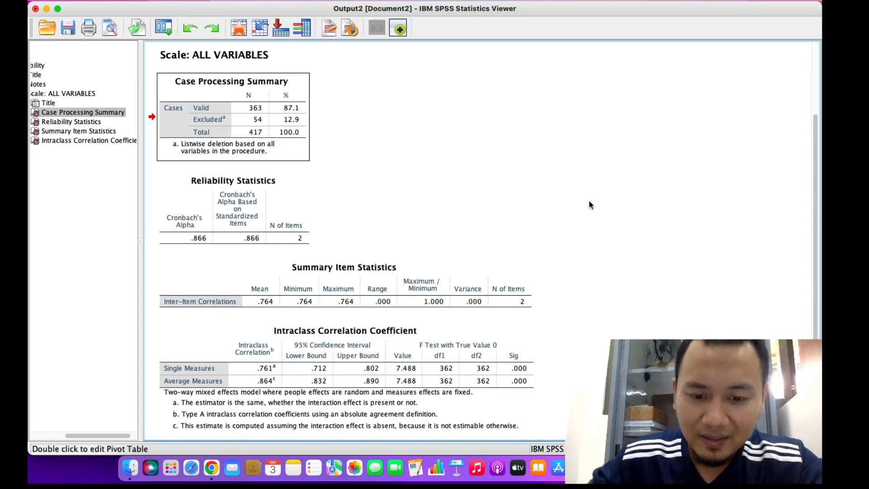
Switch to the FILE ANALISIS DATA CCSM.sav dataset and examine the Kat_Depression_Test values of the first five cases.
key("ctrl+Left")
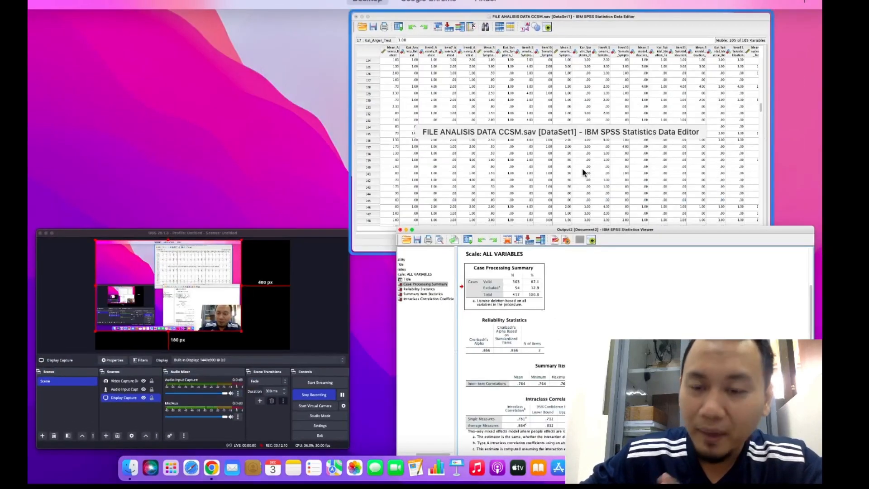
left_click(572, 132)
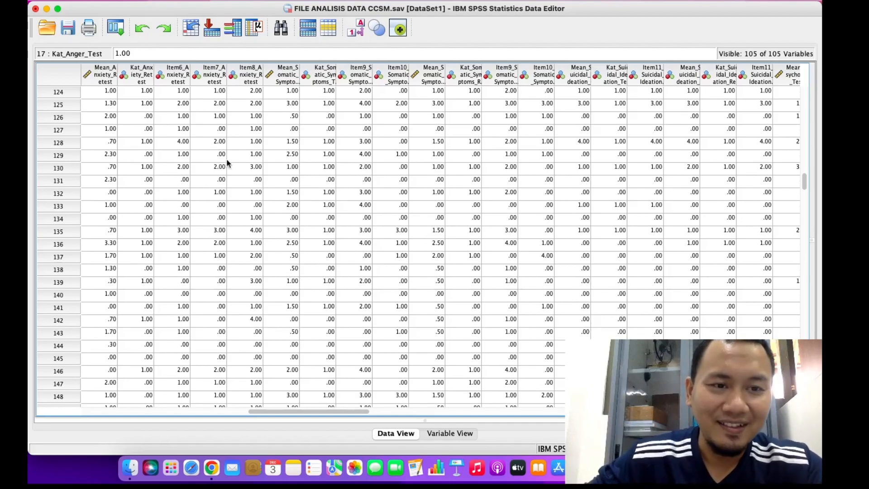
left_click(147, 92)
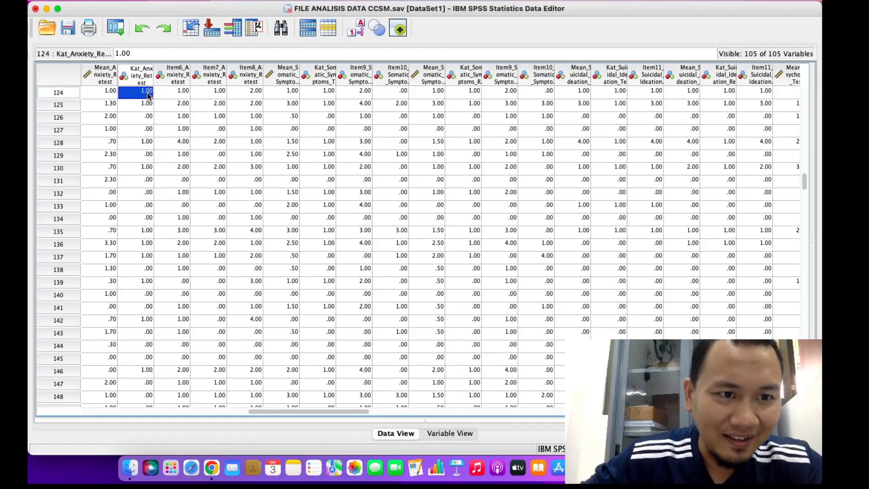
scroll(148, 110, "up", 5)
scroll(159, 159, "left", 1)
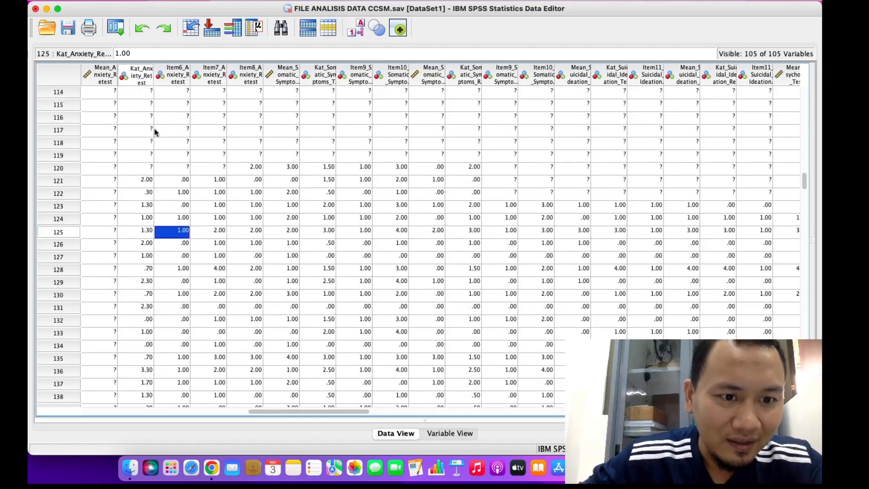
scroll(174, 190, "up", 20)
scroll(175, 190, "left", 2)
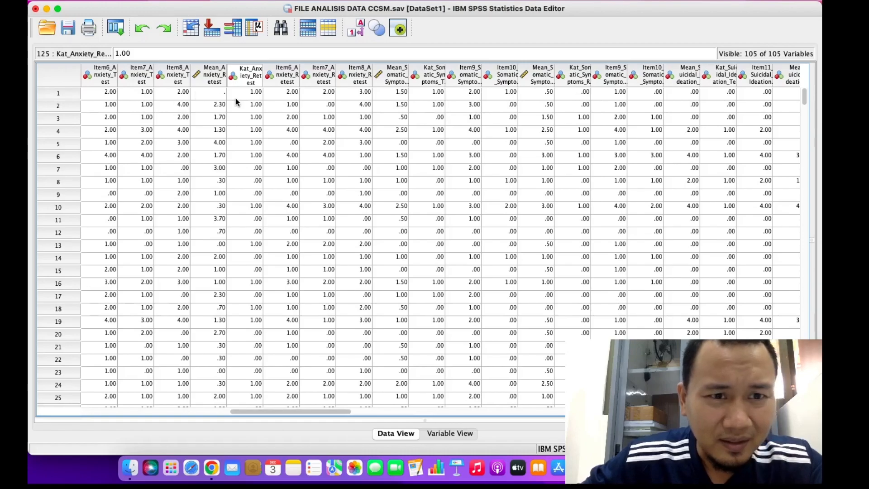
scroll(176, 139, "left", 1)
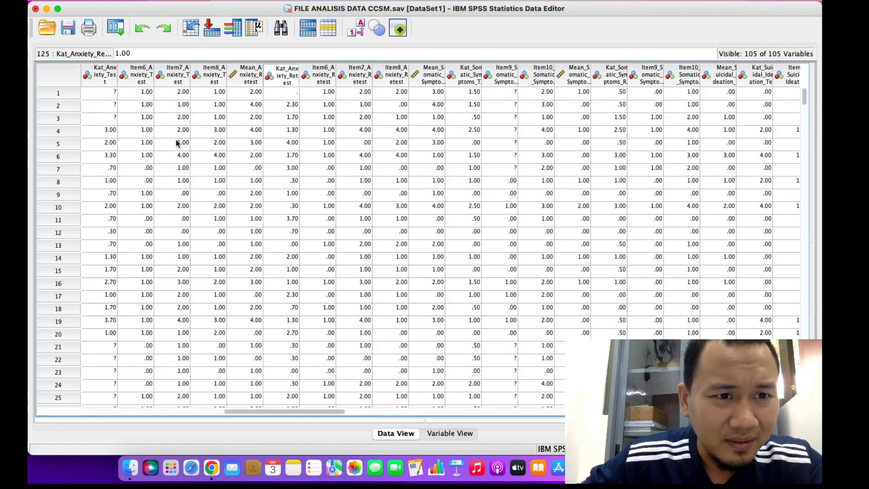
scroll(175, 140, "left", 10)
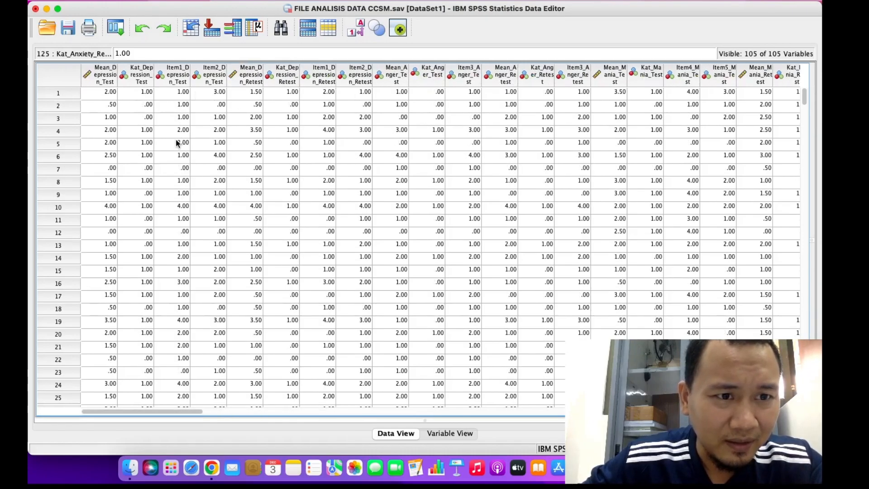
left_click(139, 94)
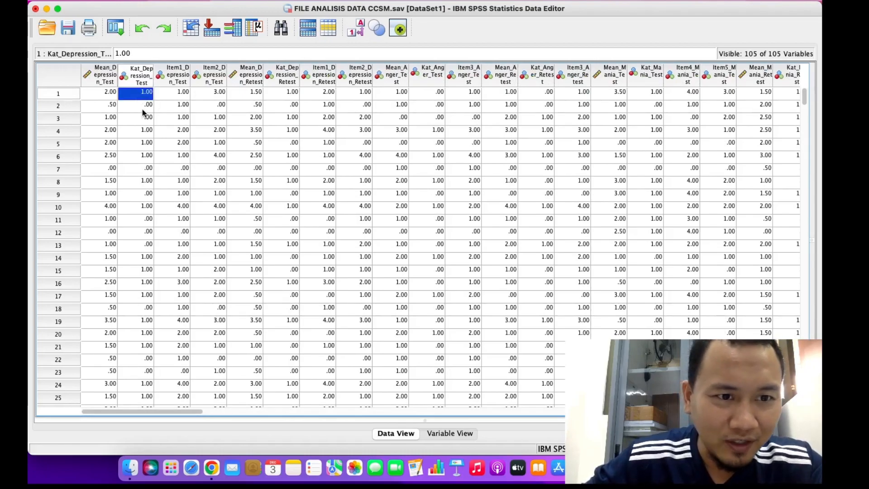
left_click(142, 108)
left_click(142, 118)
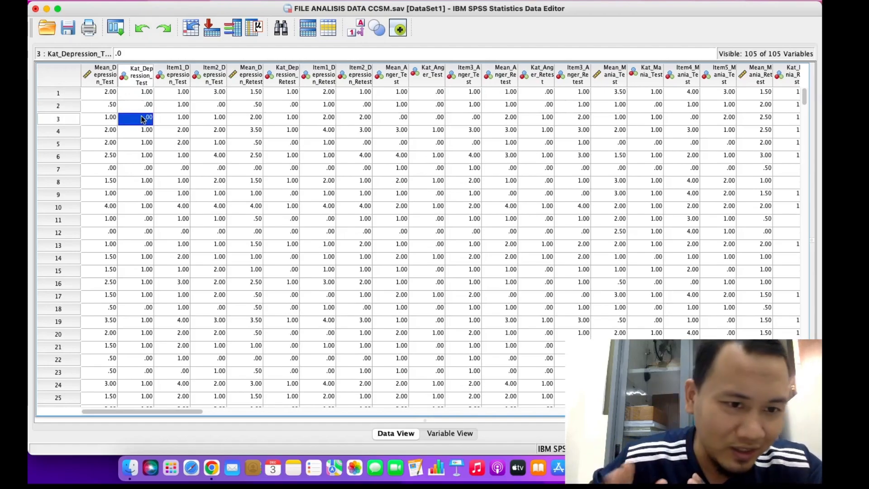
left_click(144, 132)
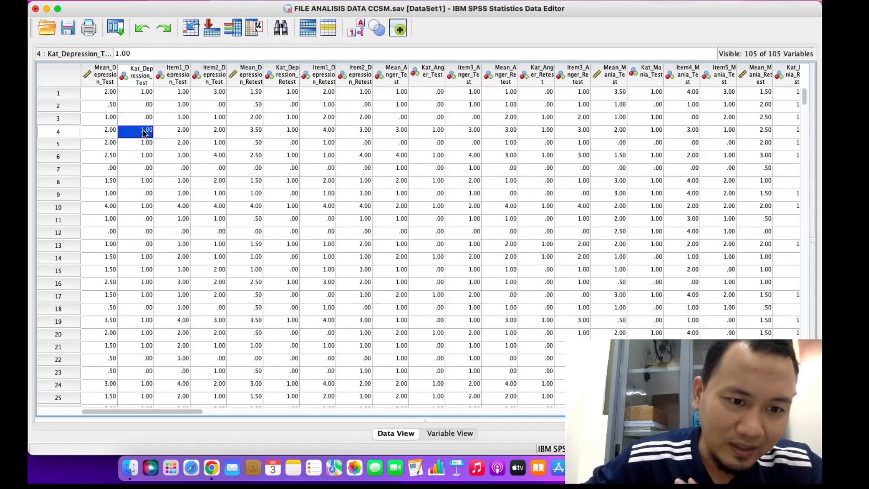
left_click(144, 144)
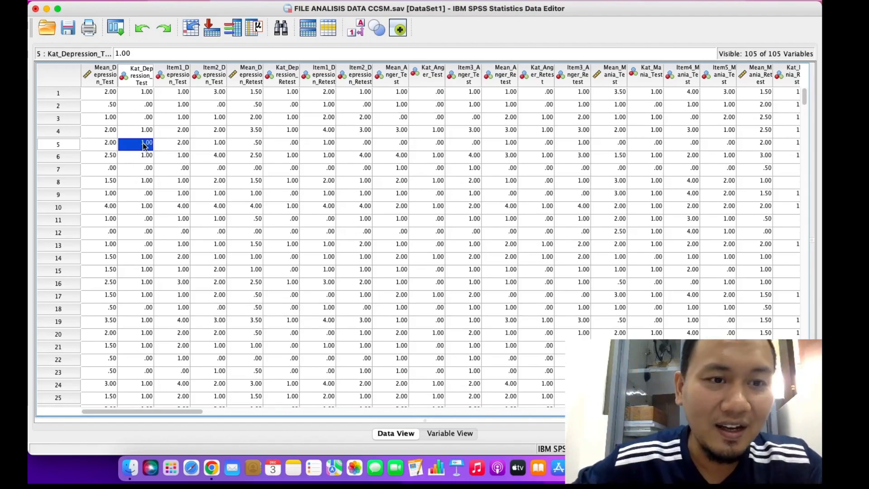
Reopen the reliability analysis and remove Mean_Depression_Test and Mean_Depression_Retest from its items.
left_click(282, 1)
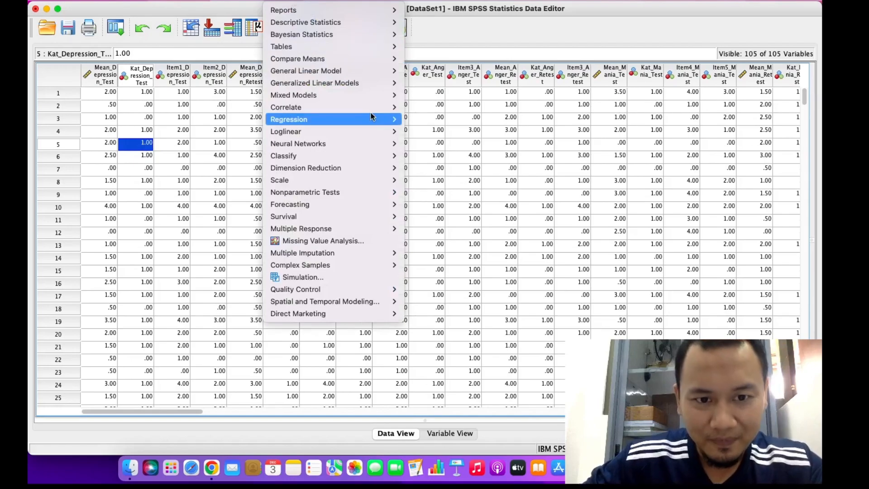
mouse_move(389, 182)
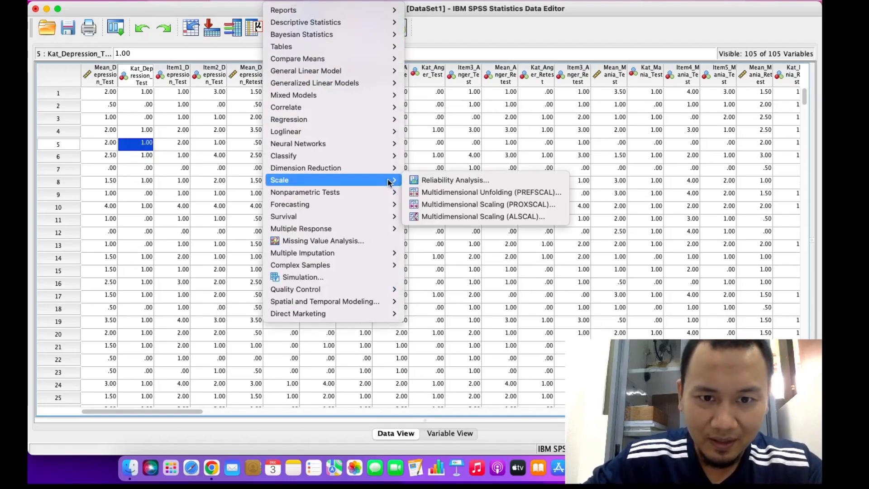
left_click(427, 181)
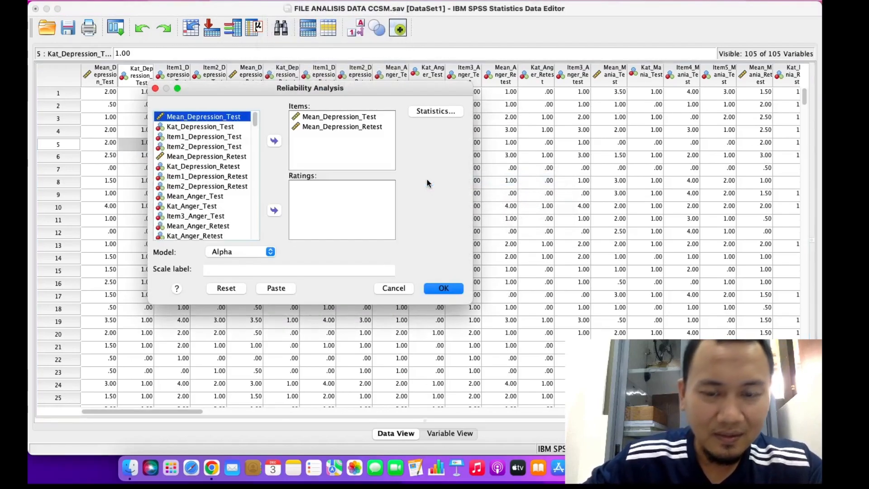
left_click(358, 128)
key("super+a")
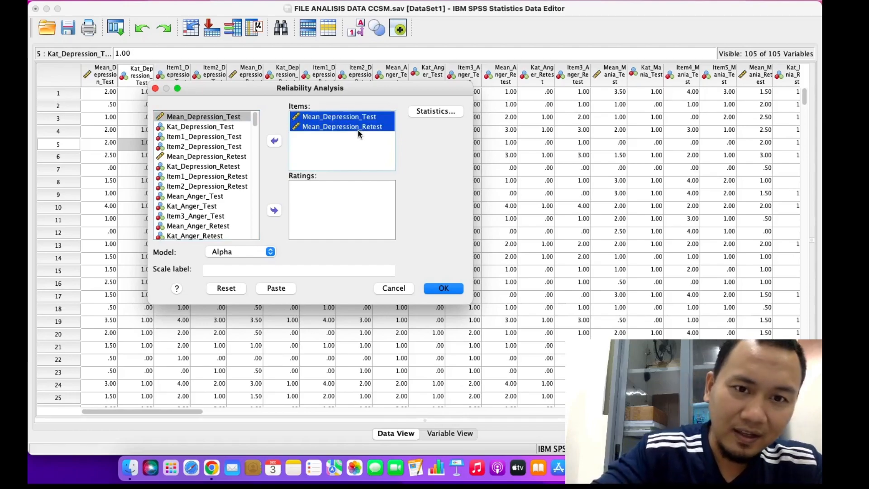
left_click(274, 141)
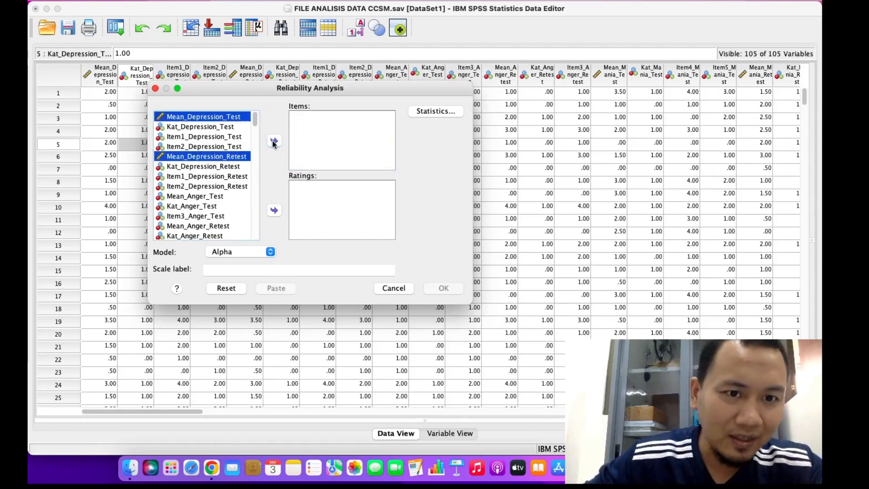
Add Kat_Depression_Test and Kat_Depression_Retest as the items of the reliability analysis.
left_click(222, 129)
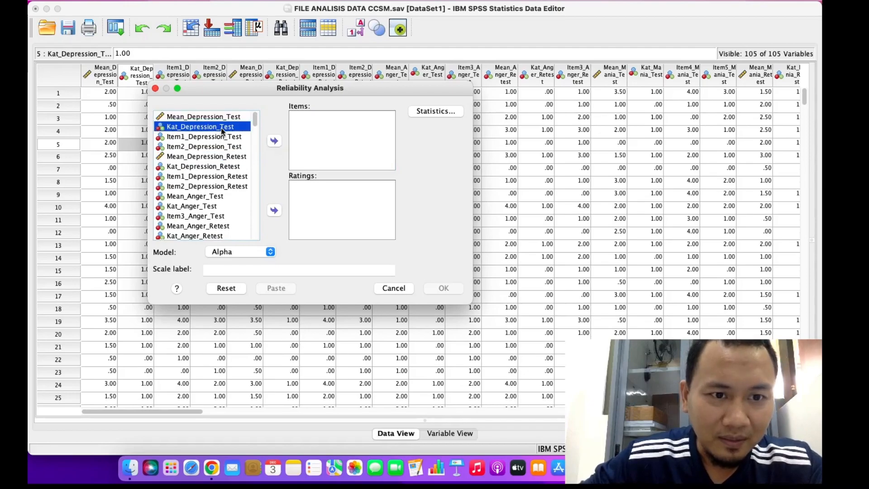
left_click(274, 142)
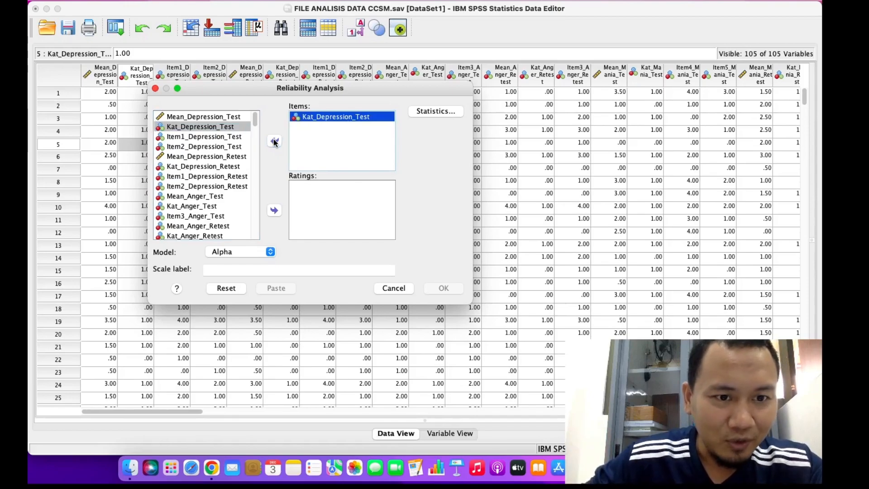
left_click(239, 166)
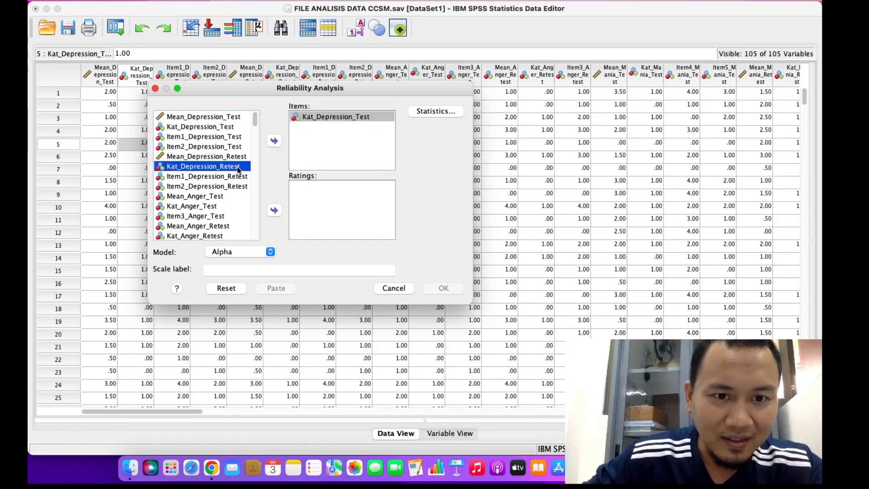
left_click(274, 142)
Disable the summary Correlations, keeping the Two-Way Mixed, Absolute Agreement intraclass correlation, and run the reliability analysis.
left_click(426, 111)
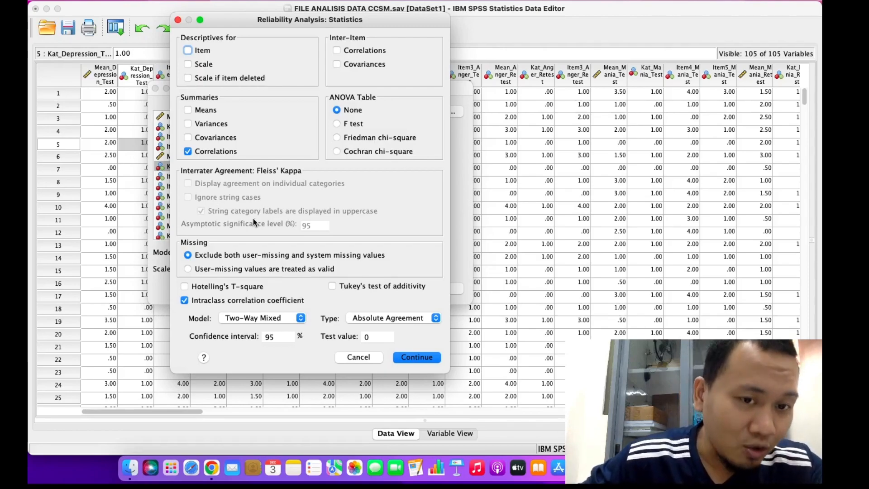
left_click(189, 152)
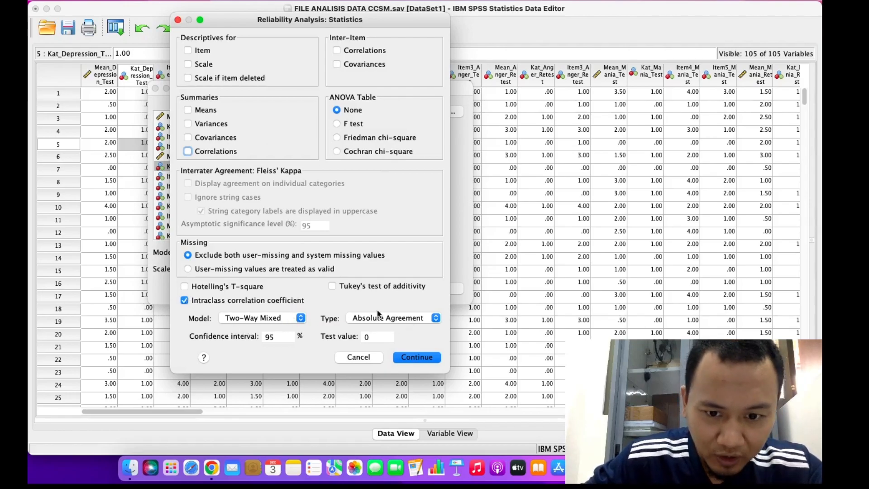
left_click(423, 360)
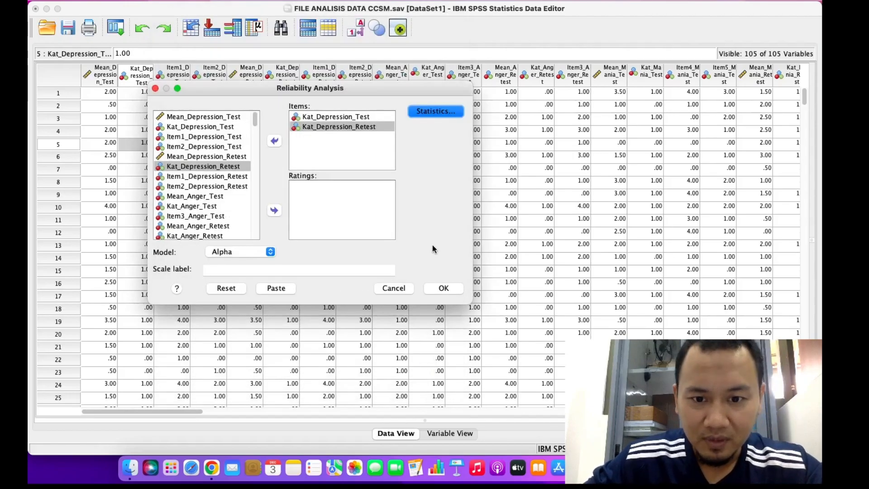
left_click(444, 285)
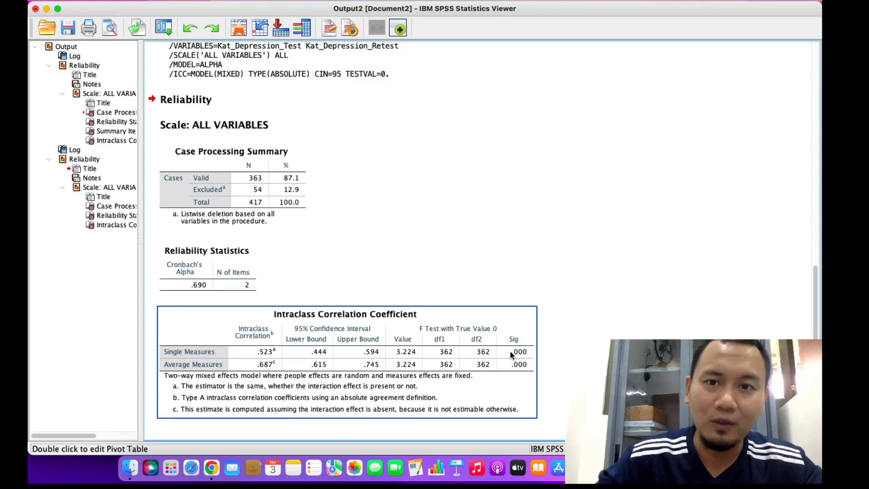
Switch to the FILE ANALISIS DATA CCSM.sav dataset and examine the Item2_Depression_Test values of cases 2 and 4.
left_click(579, 217)
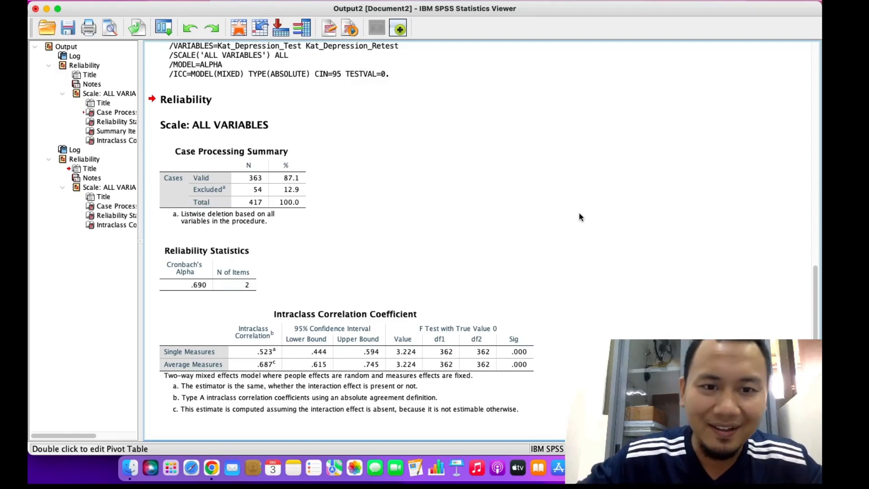
key("ctrl+Up")
left_click(533, 125)
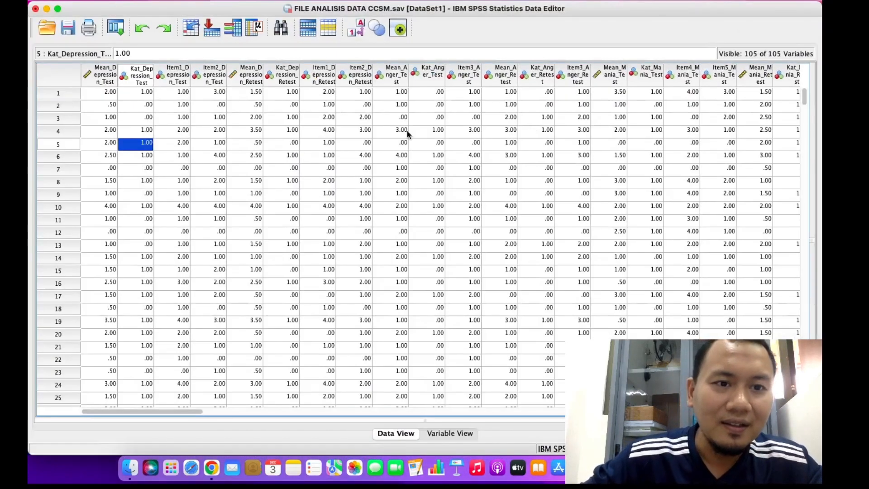
left_click(196, 108)
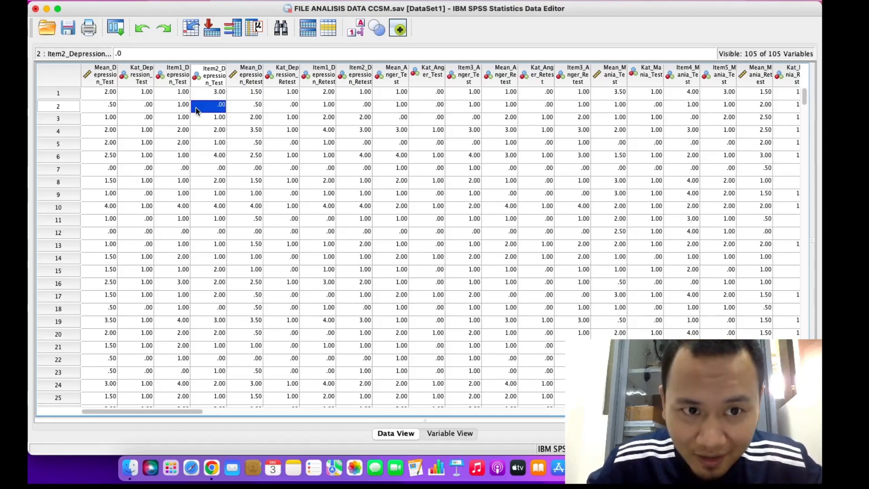
left_click(207, 135)
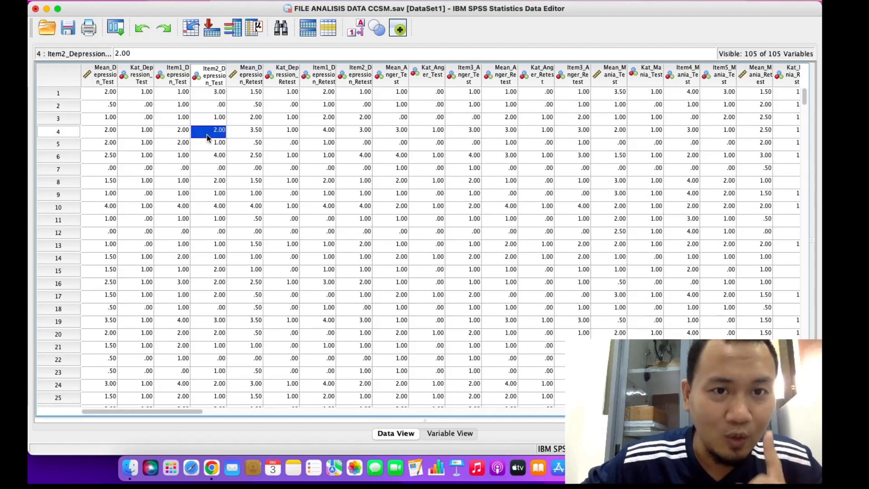
Reopen the reliability analysis and remove Kat_Depression_Test and Kat_Depression_Retest from its items.
left_click(290, 1)
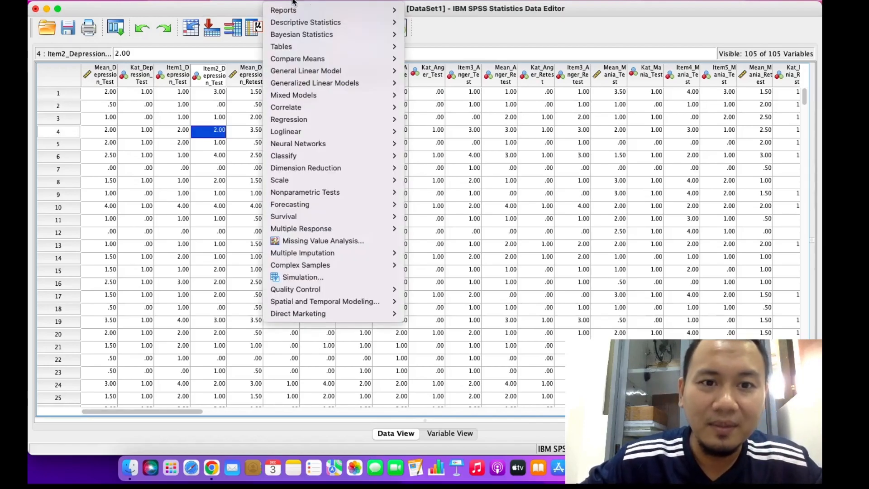
mouse_move(345, 59)
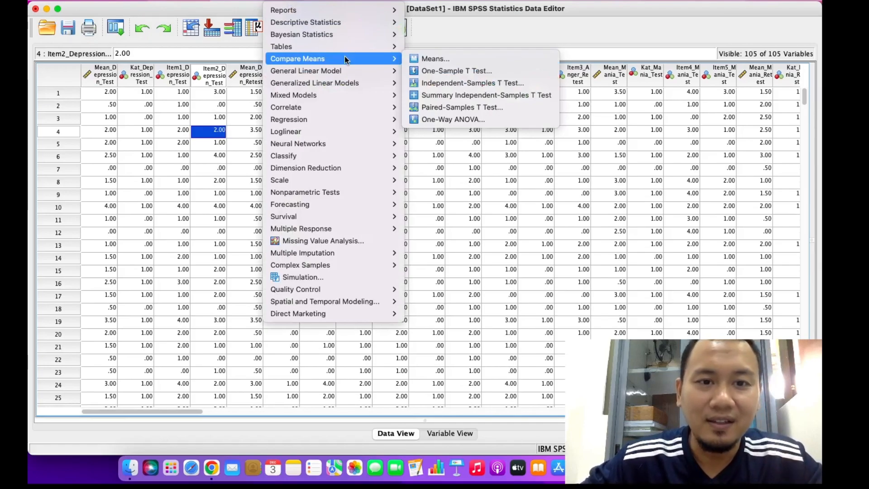
mouse_move(384, 77)
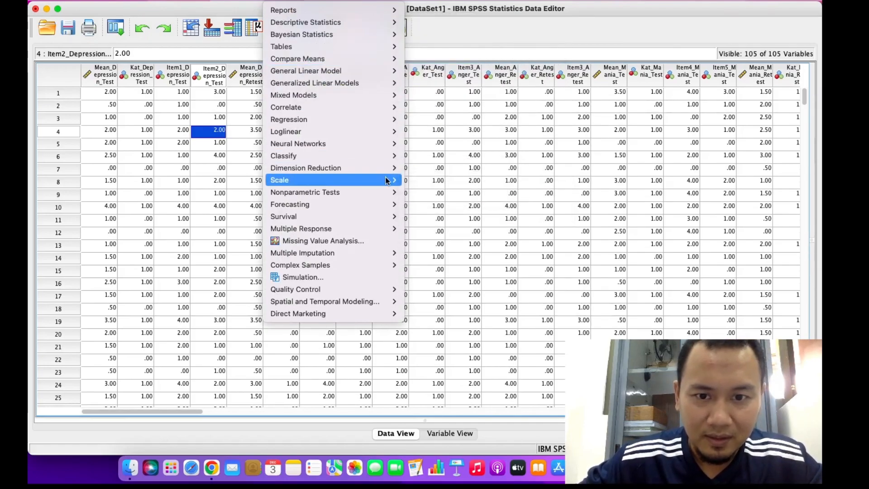
mouse_move(387, 180)
left_click(419, 180)
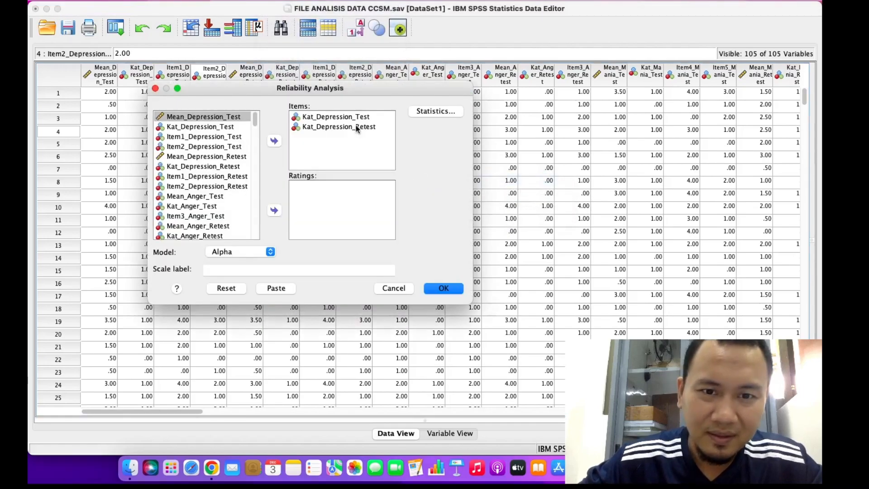
left_click(354, 120)
left_click(354, 126, "shift")
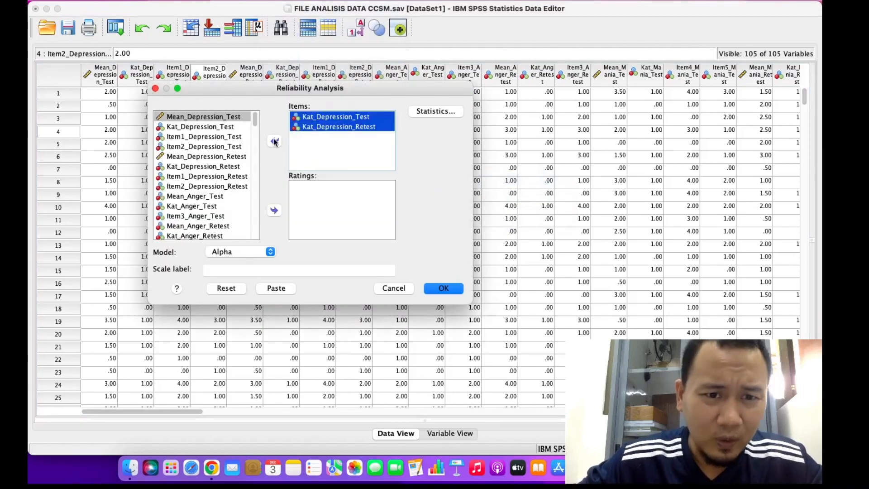
left_click(274, 142)
Add Item1_Depression_Test and Item1_Depression_Retest as the items and run the reliability analysis.
left_click(240, 136)
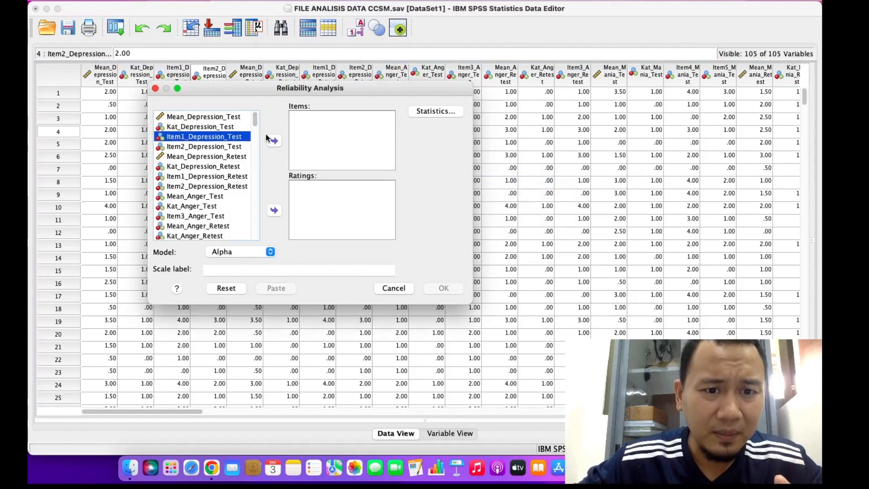
left_click(274, 141)
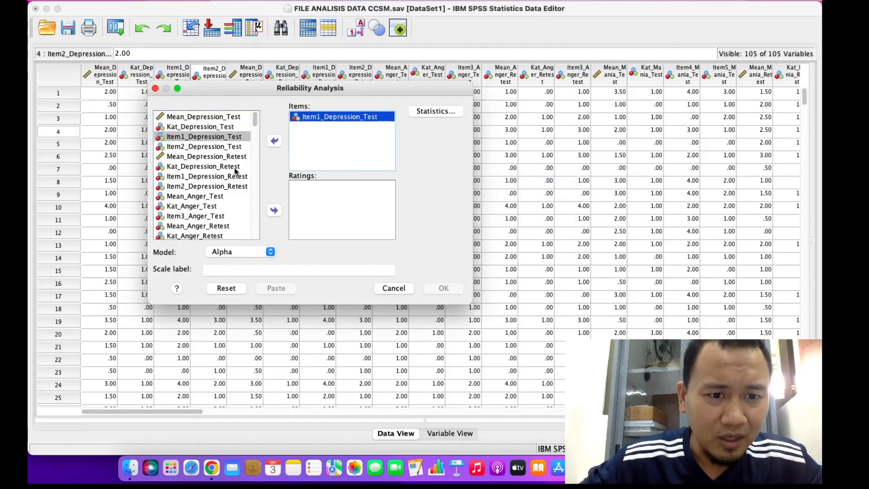
left_click(235, 178)
left_click(274, 141)
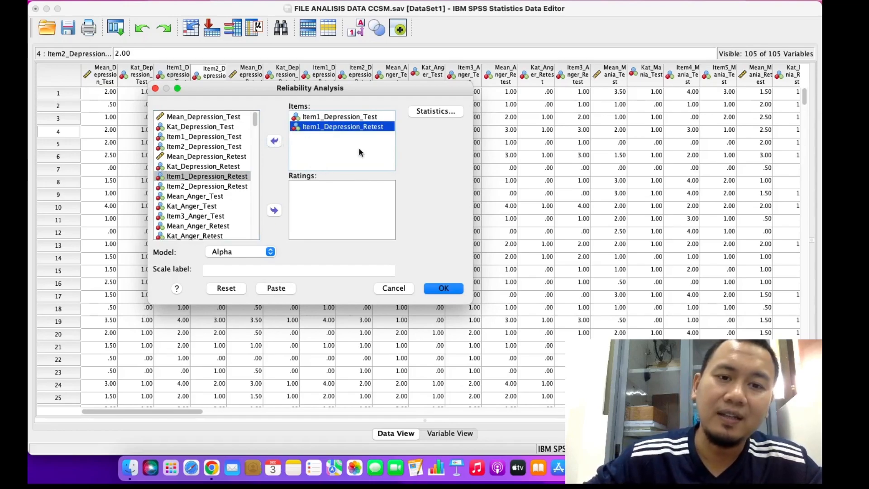
left_click(437, 289)
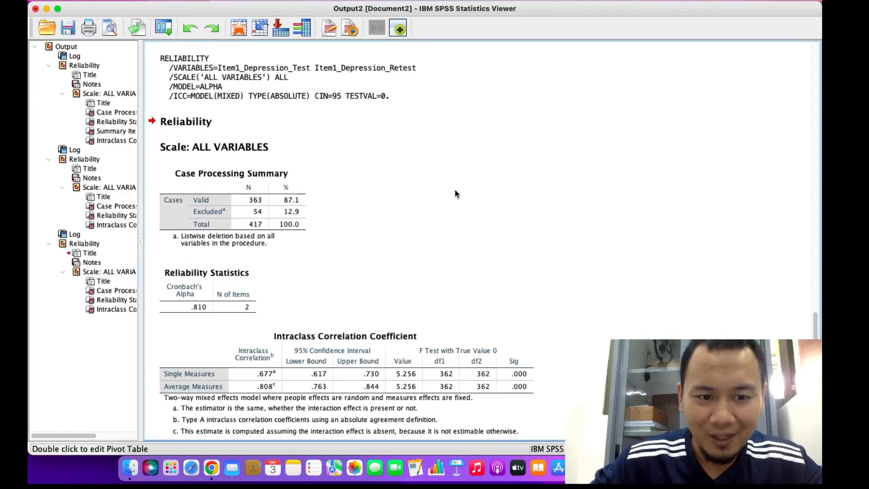
Review the Intraclass Correlation Coefficient table for Item1_Depression_Test and Item1_Depression_Retest.
scroll(455, 189, "up", 15)
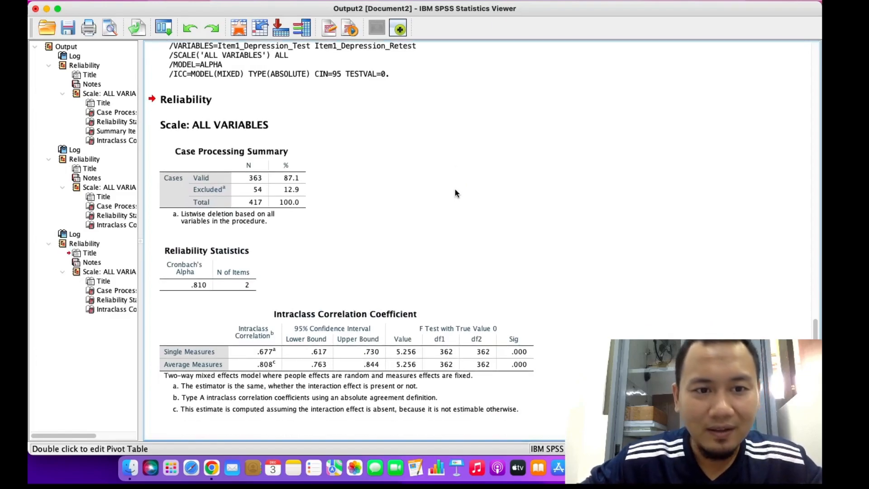
scroll(455, 190, "down", 15)
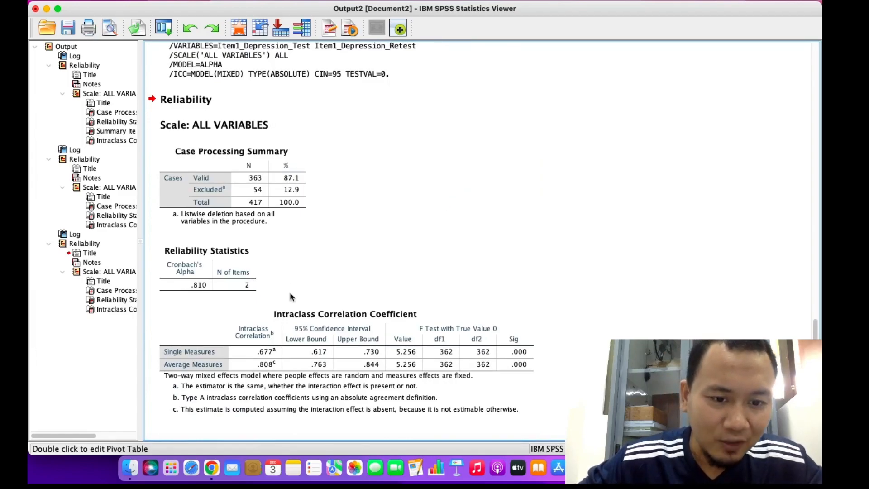
left_click(291, 323)
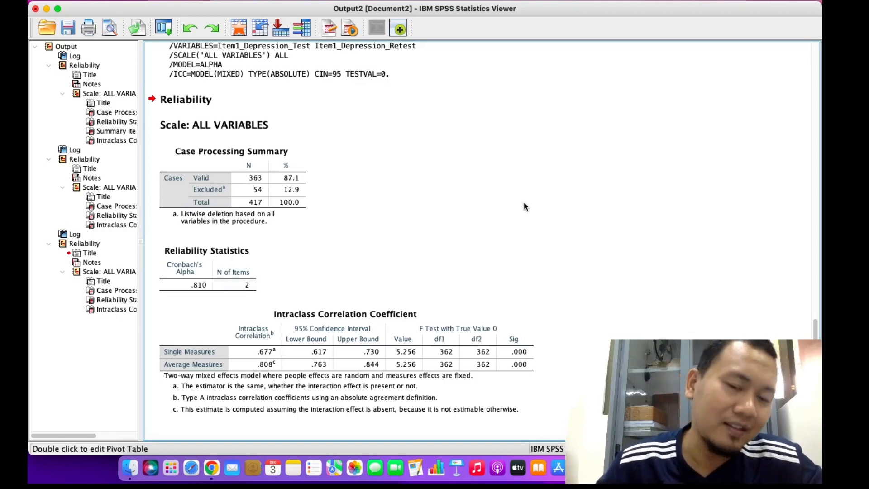
key("super+Tab")
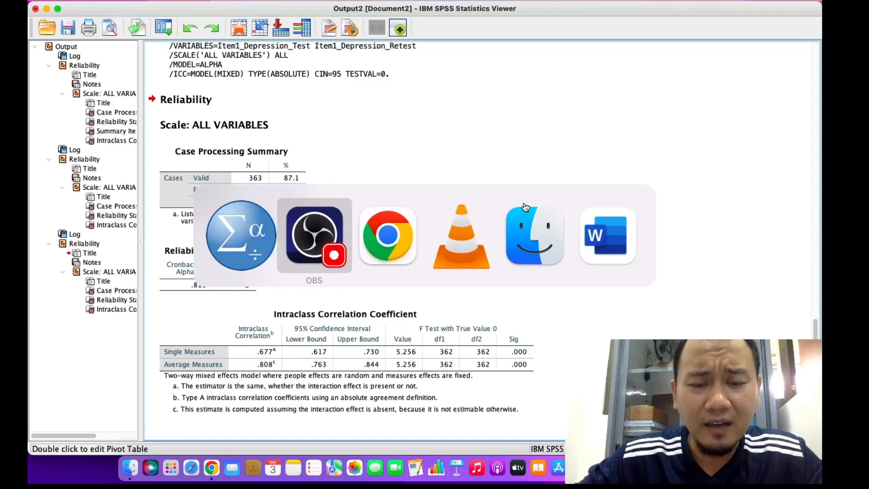
key("super+Tab")
key("super+Tab")
key("super+Tab")
key("super+Tab")
key("super+Tab")
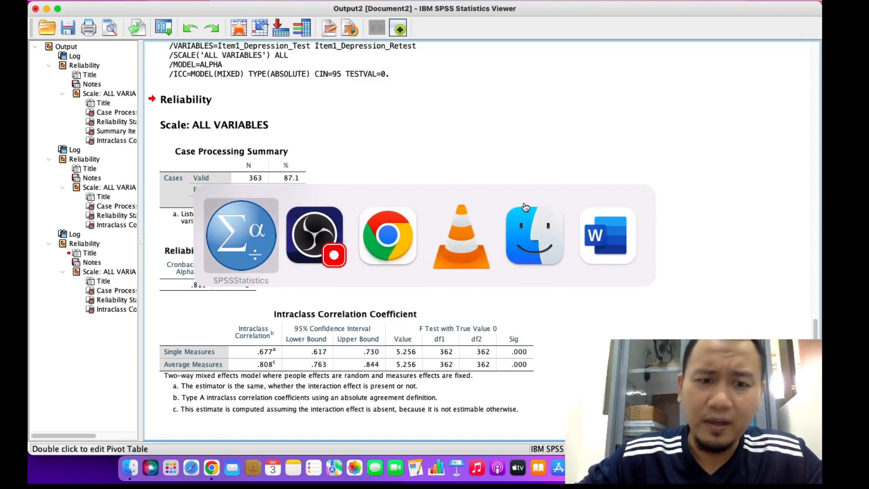
Return to the dataset, reopen the reliability analysis and remove Item1_Depression_Test and Item1_Depression_Retest from its items.
key("ctrl+Up")
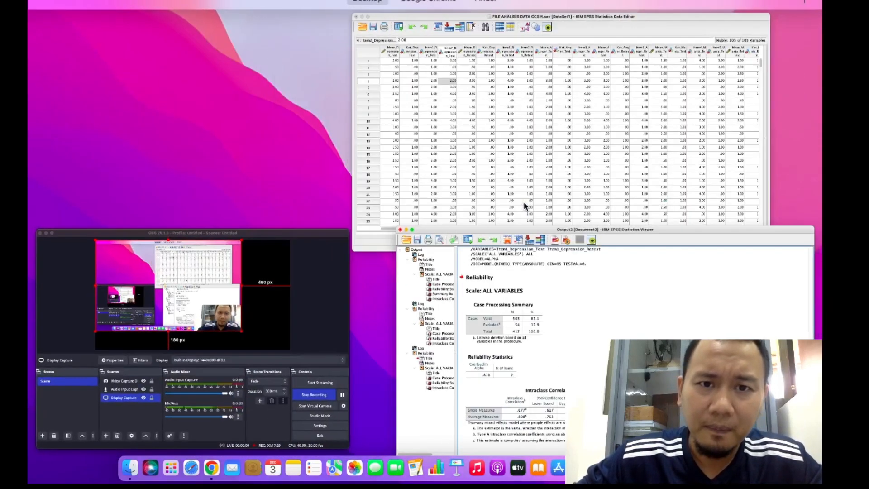
left_click(514, 95)
key("F2")
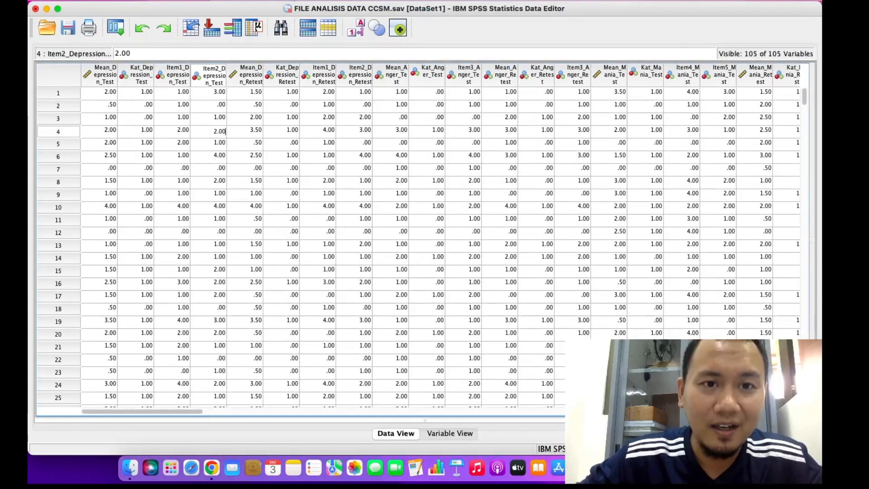
left_click(285, 1)
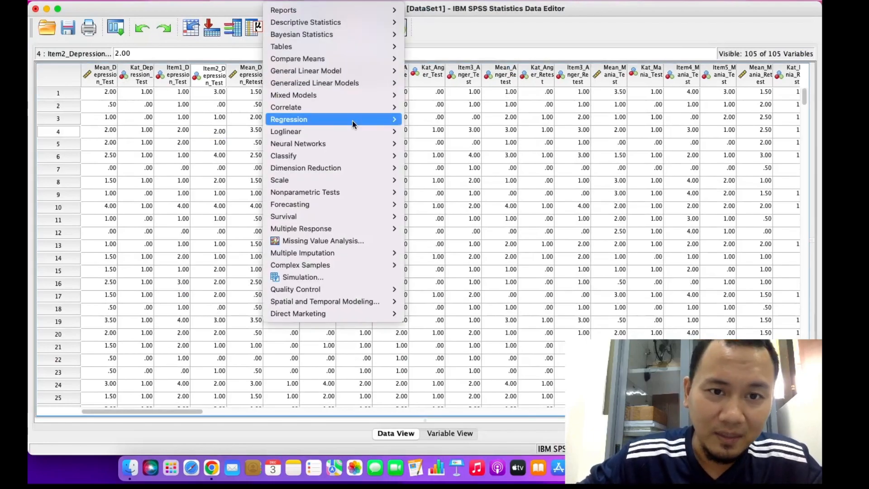
mouse_move(379, 181)
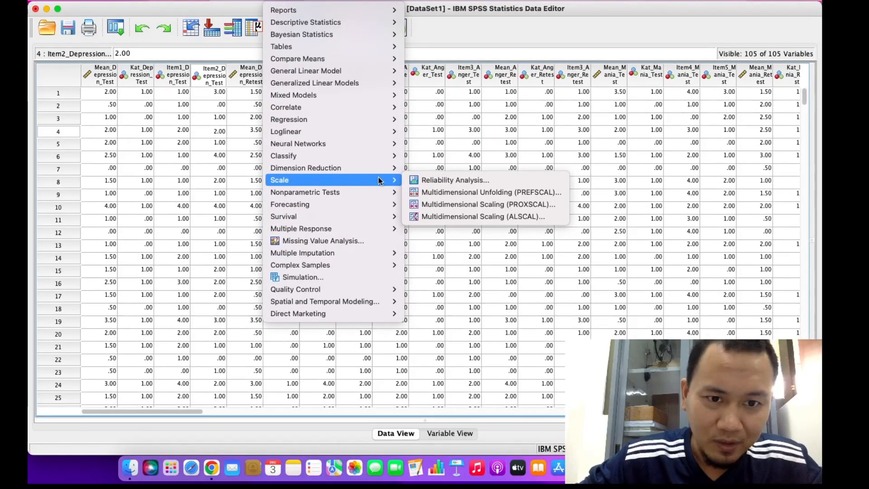
left_click(426, 181)
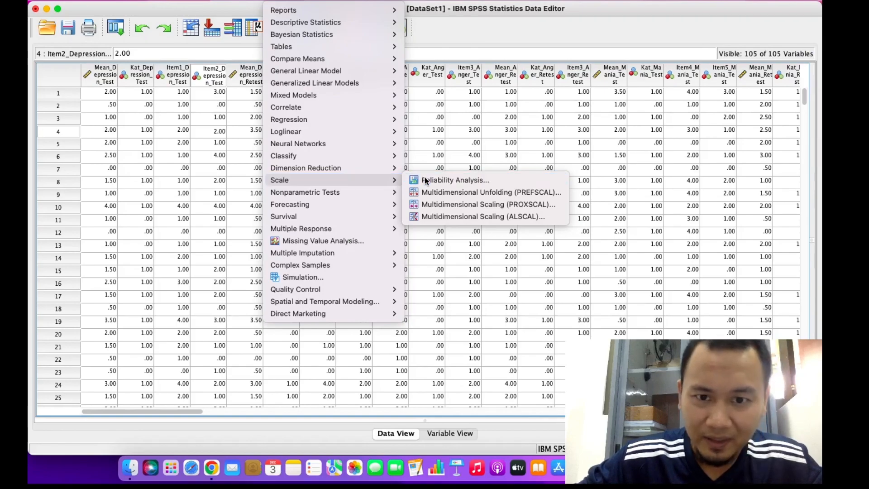
left_click(340, 118)
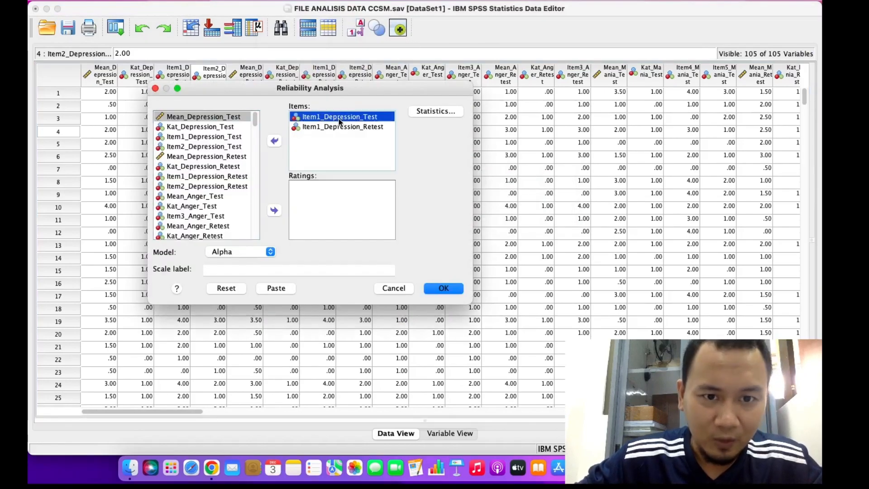
left_click(340, 127, "shift")
left_click(273, 141)
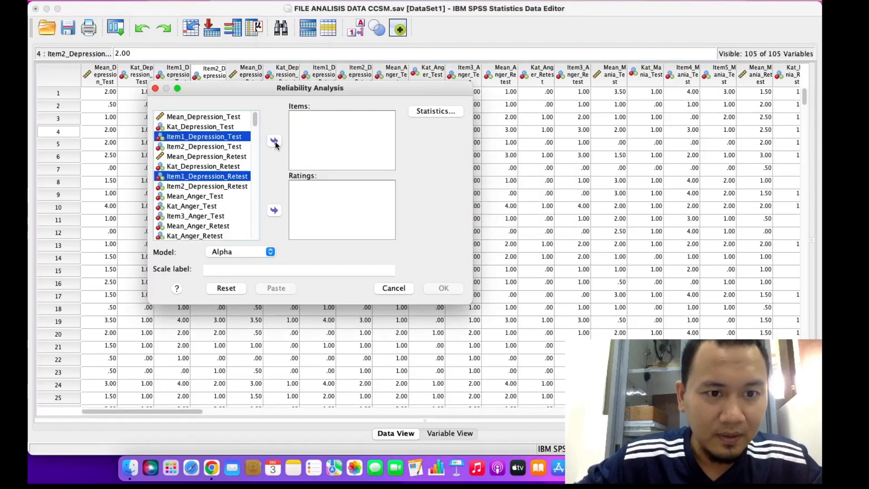
Add Item2_Depression_Test and Item2_Depression_Retest as the items and run the reliability analysis.
left_click(240, 147)
left_click(274, 141)
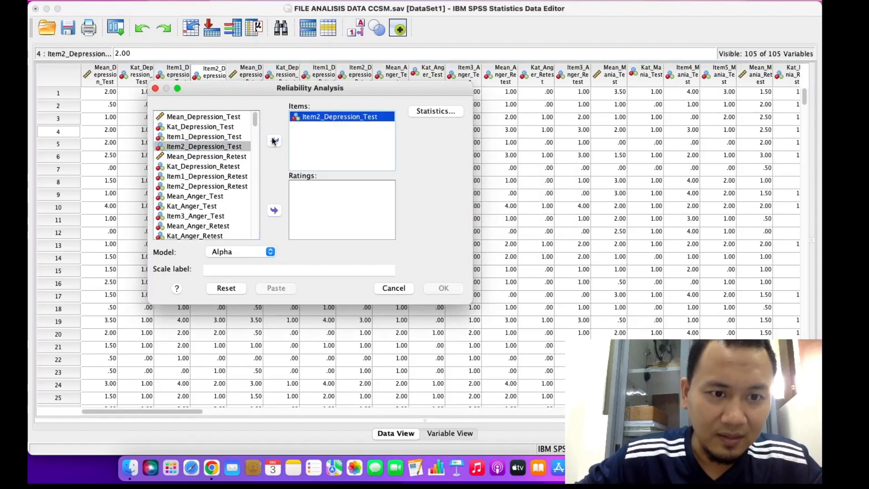
left_click(240, 186)
left_click(273, 140)
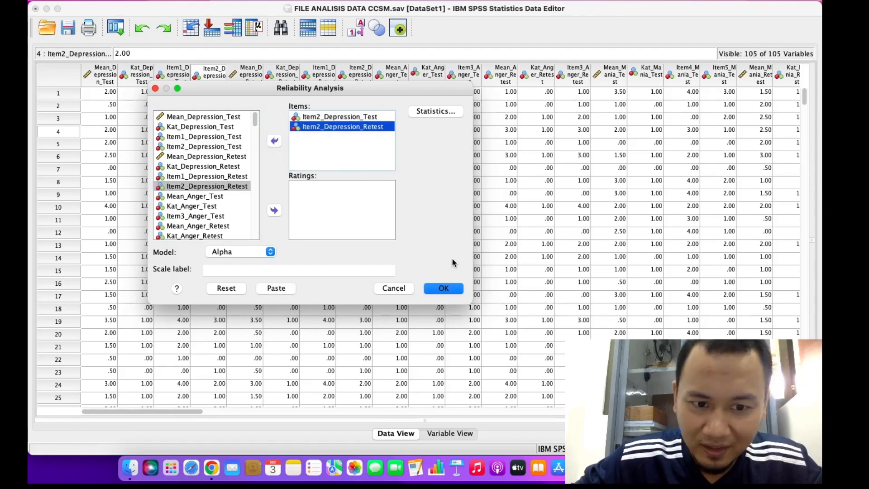
left_click(448, 290)
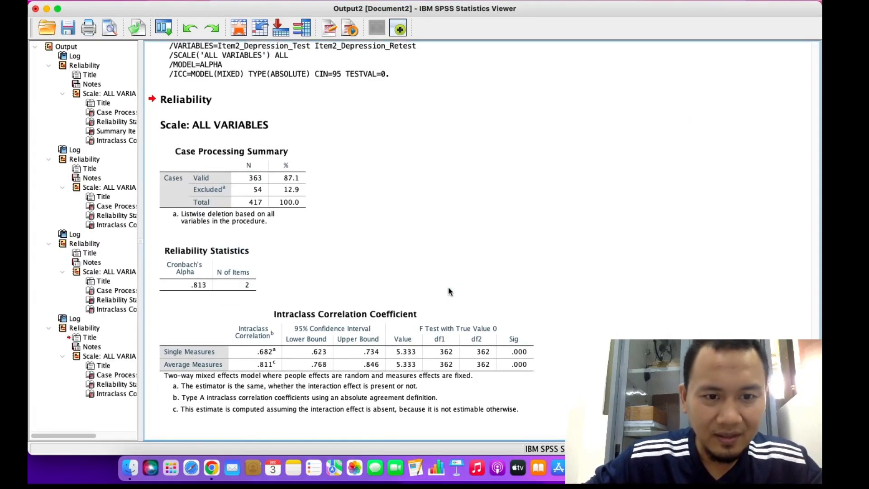
Review the intraclass correlation results for the Item2 depression pair and compare them with the earlier reliability outputs.
left_click(434, 312)
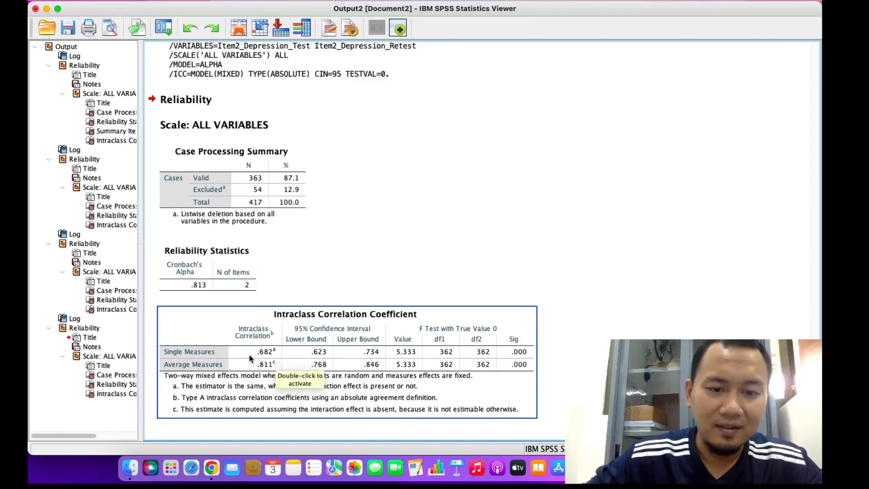
left_click(369, 286)
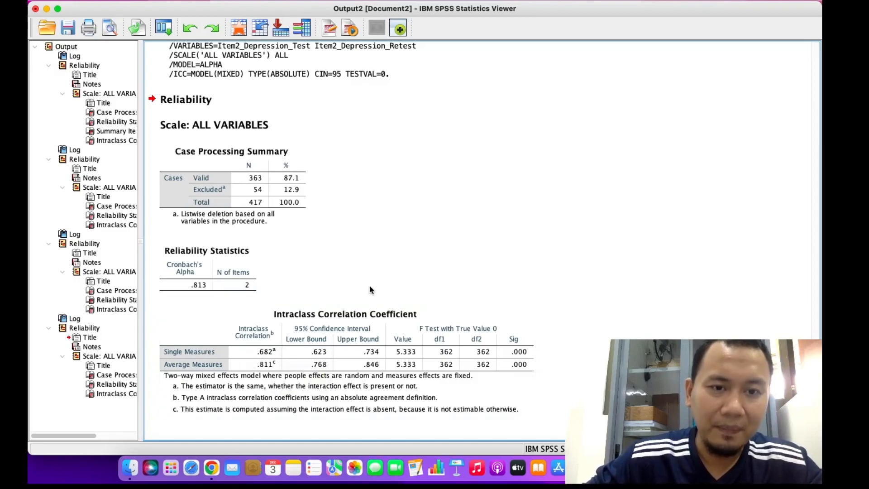
scroll(369, 286, "up", 15)
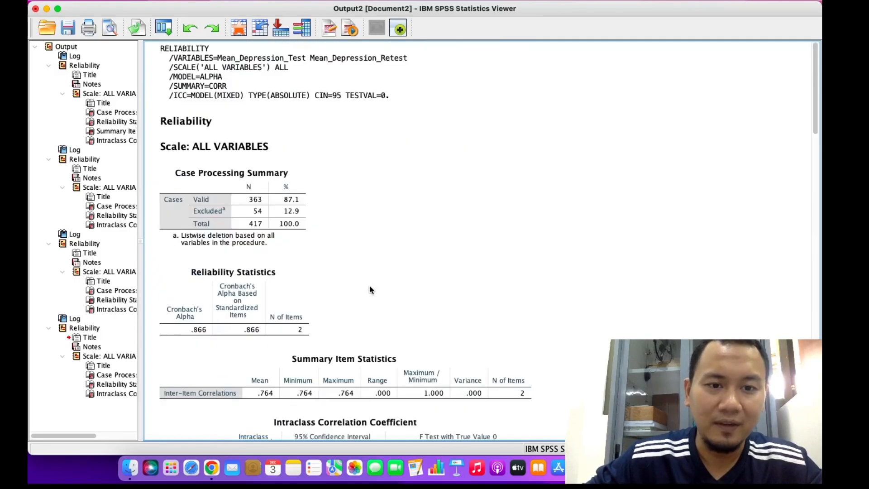
scroll(370, 290, "down", 15)
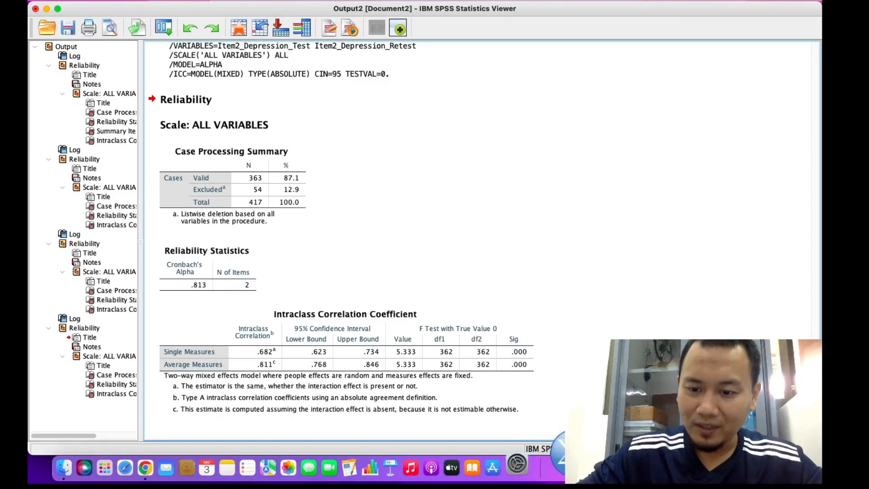
Switch to Microsoft Word, create a blank document and move its window so the SPSS reliability tables stay readable.
left_click(604, 460)
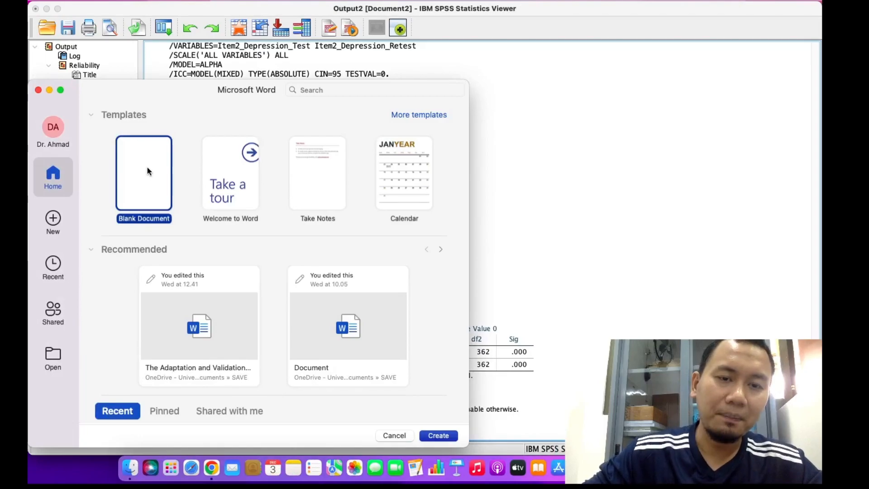
double_click(147, 168)
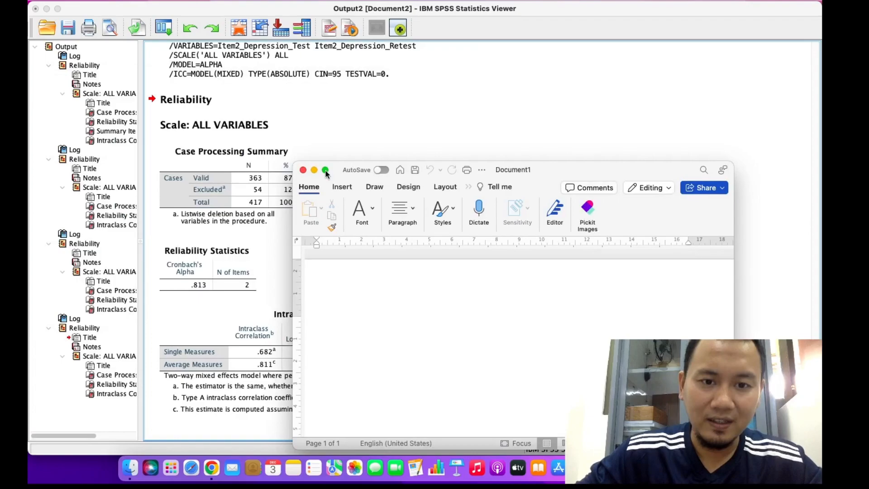
left_click_drag(324, 170, 628, 80)
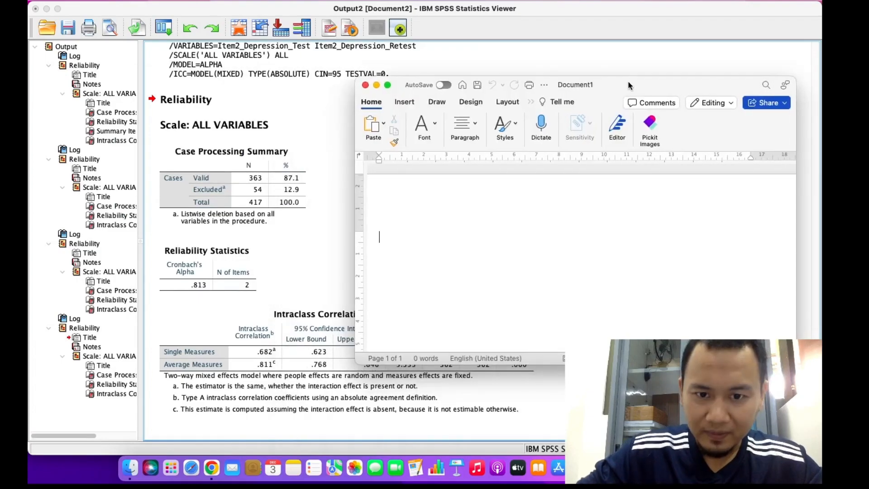
Move the Word window clear of the SPSS Intraclass Correlation Coefficient table so all its columns are readable.
left_click(403, 102)
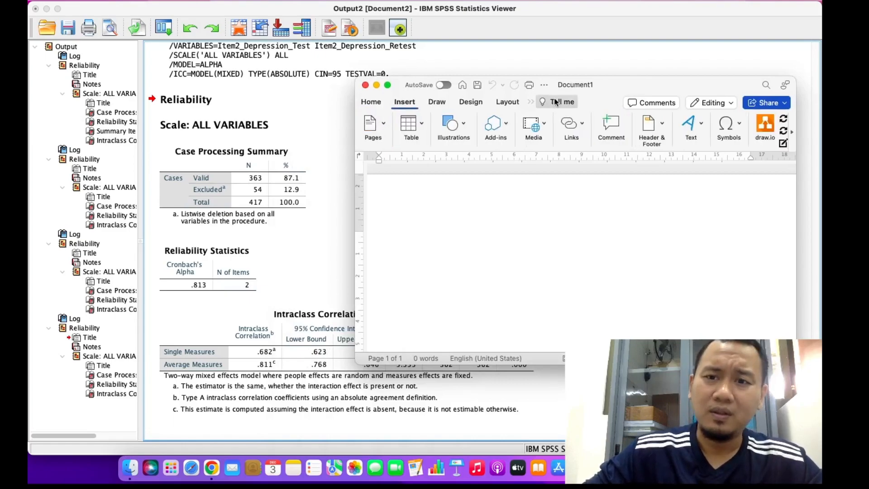
left_click(418, 128)
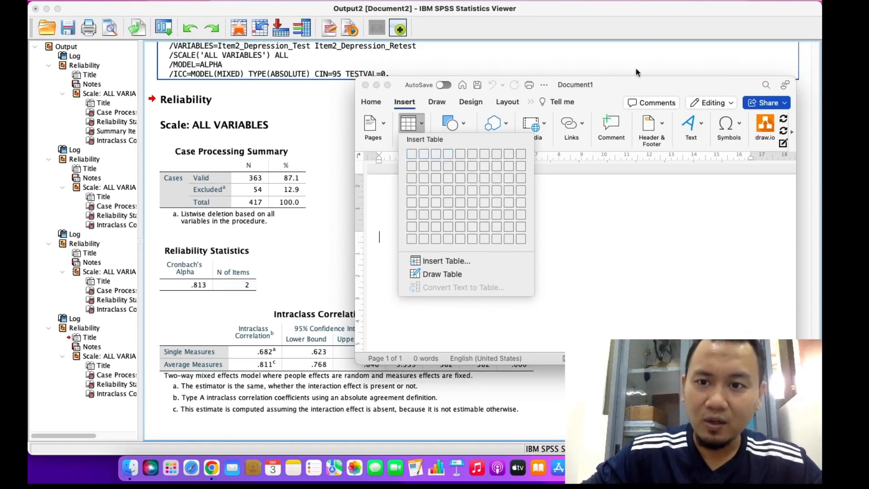
left_click_drag(637, 85, 720, 30)
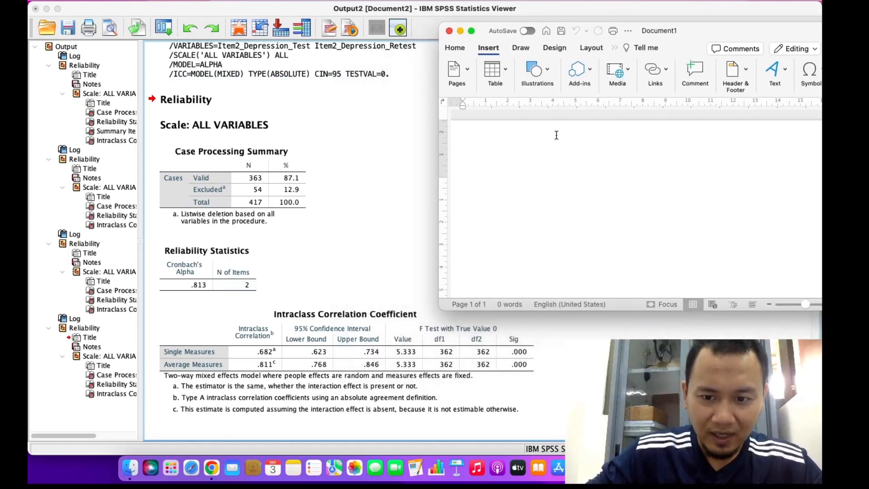
Copy the Intraclass Correlation Coefficient table of the Item2 depression pair from the SPSS output and paste it into the Word document.
left_click(428, 335)
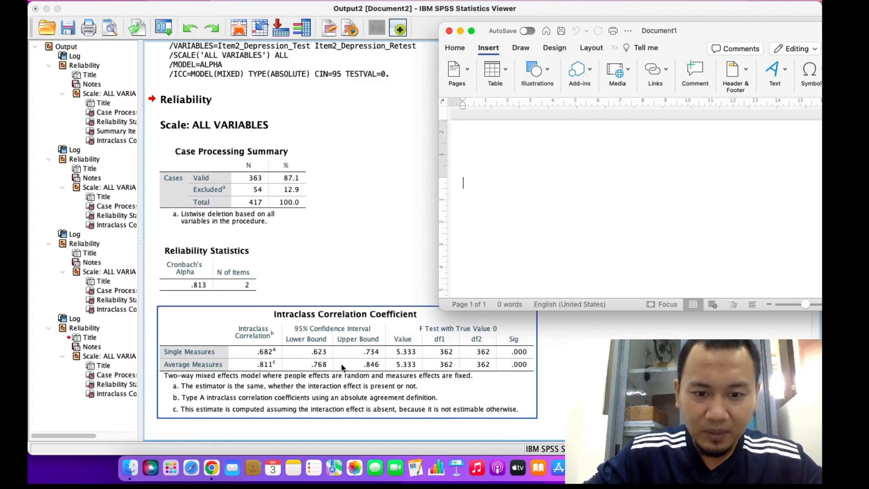
left_click(342, 364)
right_click(341, 365)
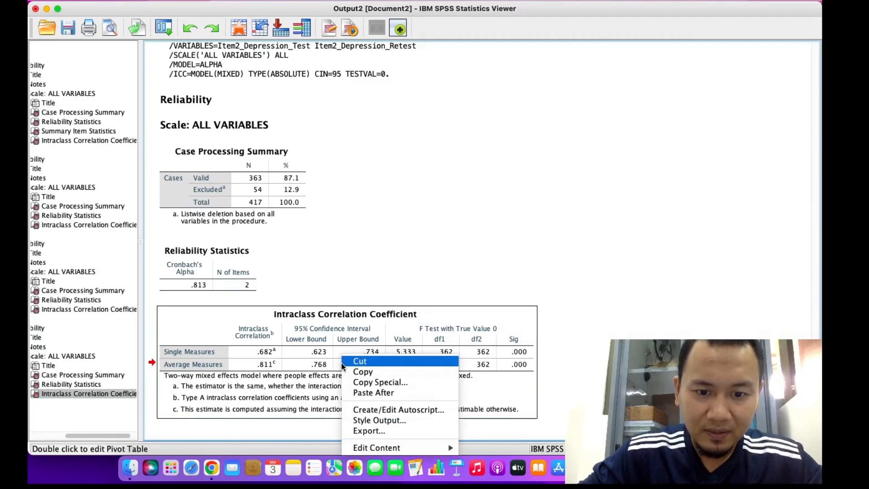
left_click(365, 371)
key("super+Tab")
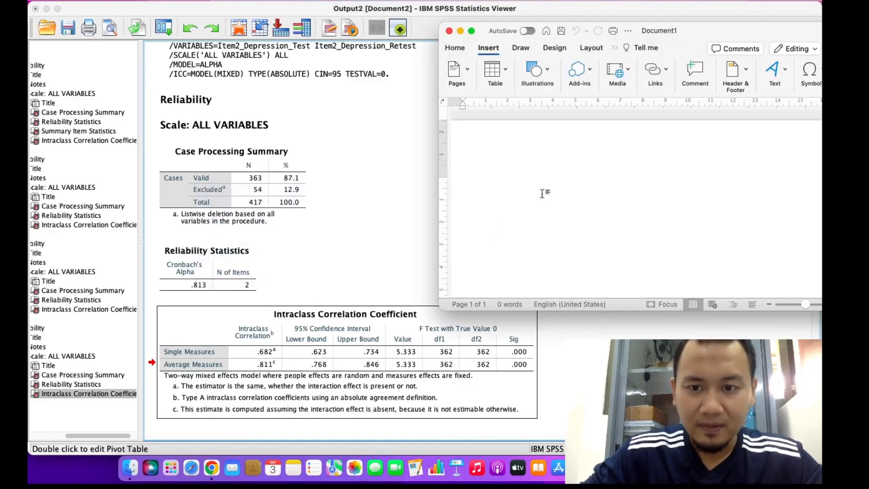
key("super+v")
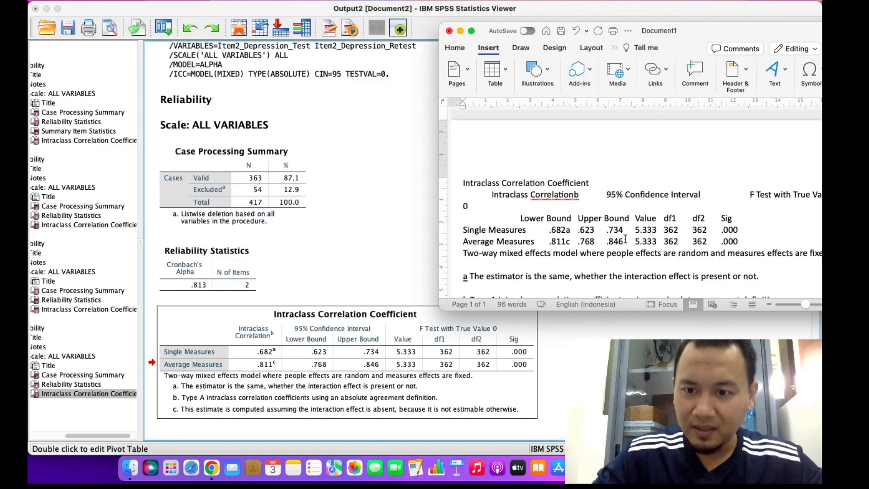
Delete all the pasted intraclass correlation content from the Word document, leaving the page blank.
left_click_drag(624, 230, 625, 238)
left_click(560, 227)
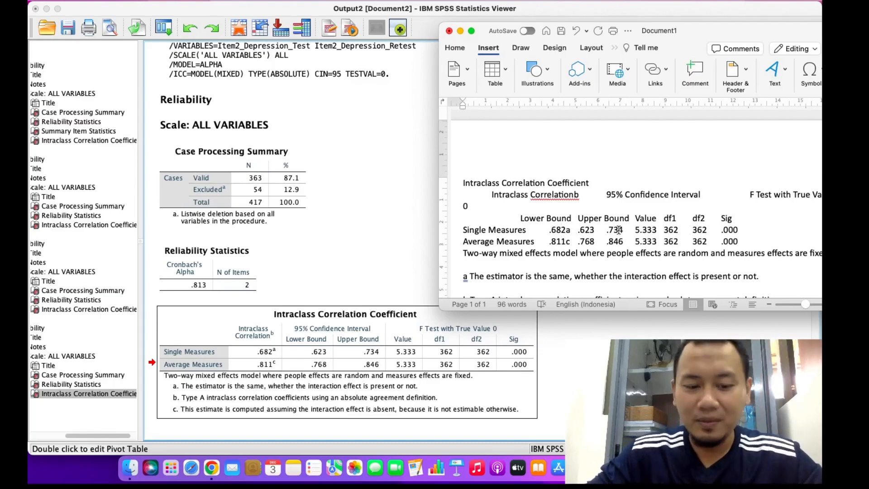
key("super+a")
key("BackSpace")
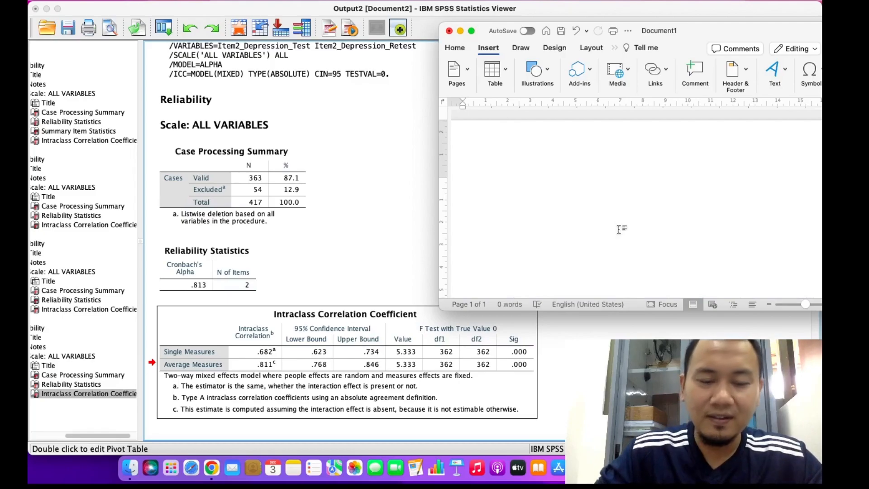
type("a")
key("BackSpace")
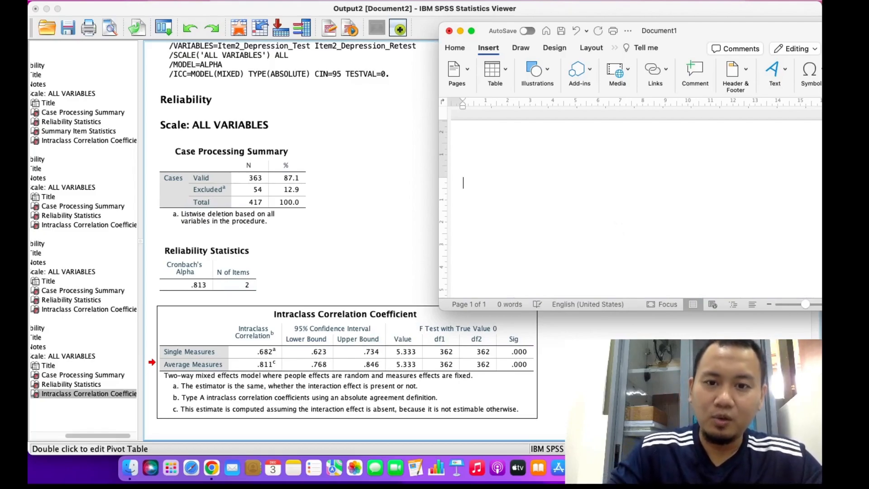
Insert a table with four columns and six rows and enter Variabel as the first column's header.
left_click(505, 69)
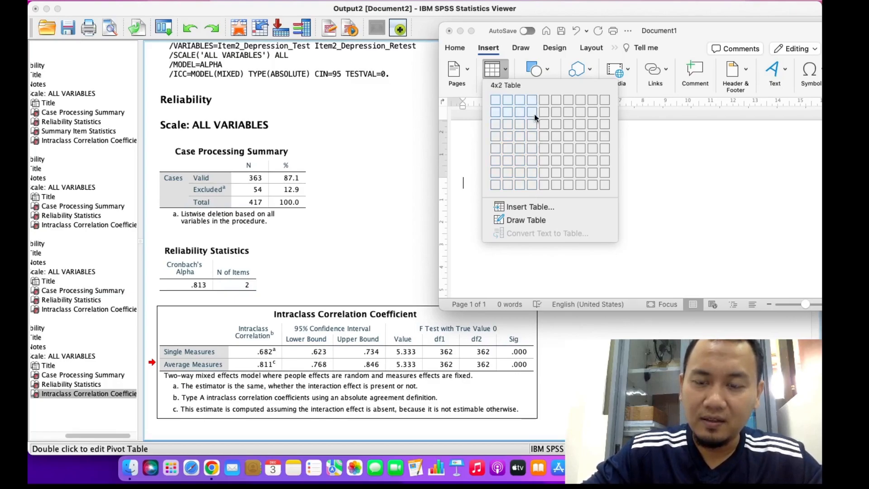
left_click(534, 159)
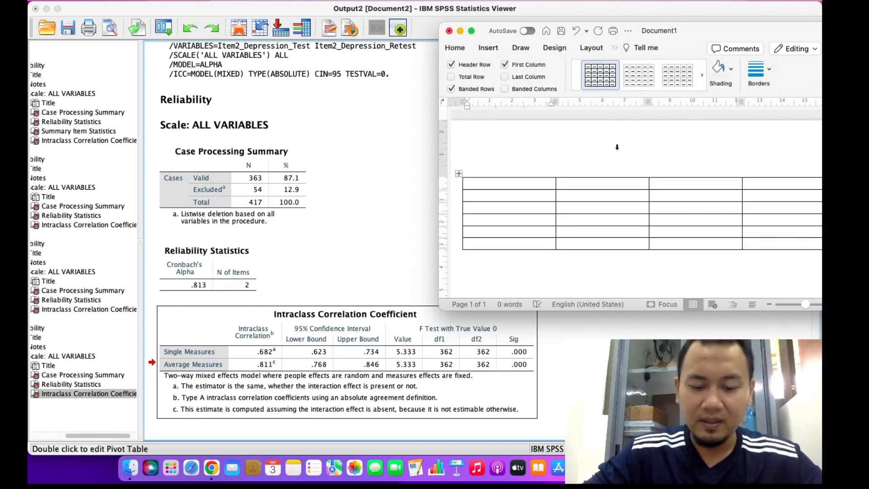
type("ITEM")
key("BackSpace")
key("BackSpace")
key("BackSpace")
type("I")
key("BackSpace")
type("VAR")
key("BackSpace")
key("BackSpace")
type("ariabel ")
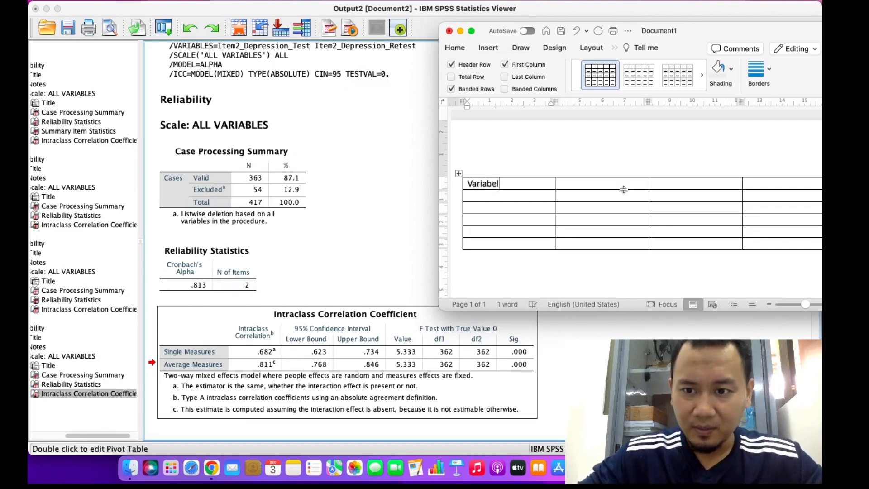
Enter ICC as the second column's header and Single Measure in the cell below it.
type("ICC")
key("Down")
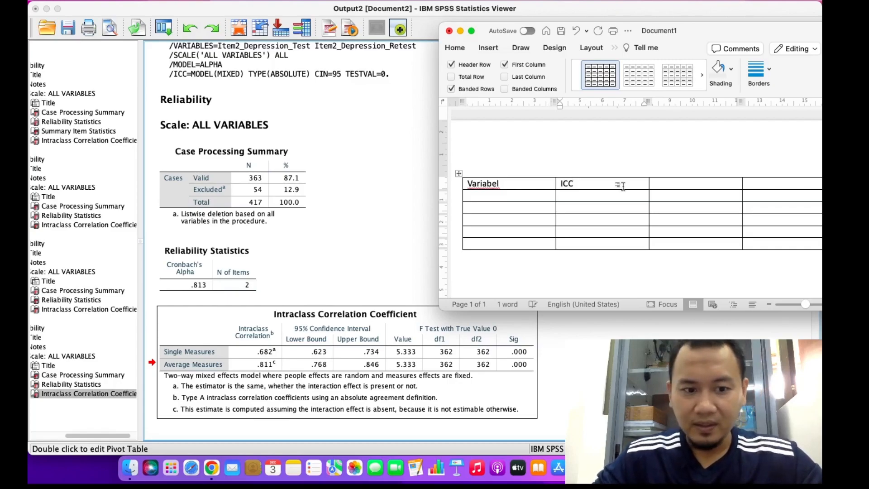
type("SIngle")
key("BackSpace")
key("BackSpace")
key("BackSpace")
key("BackSpace")
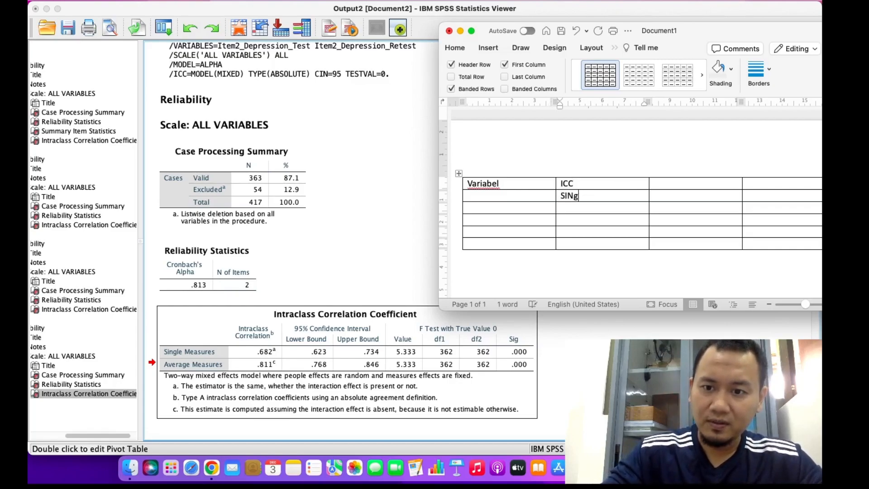
type("ngleMea")
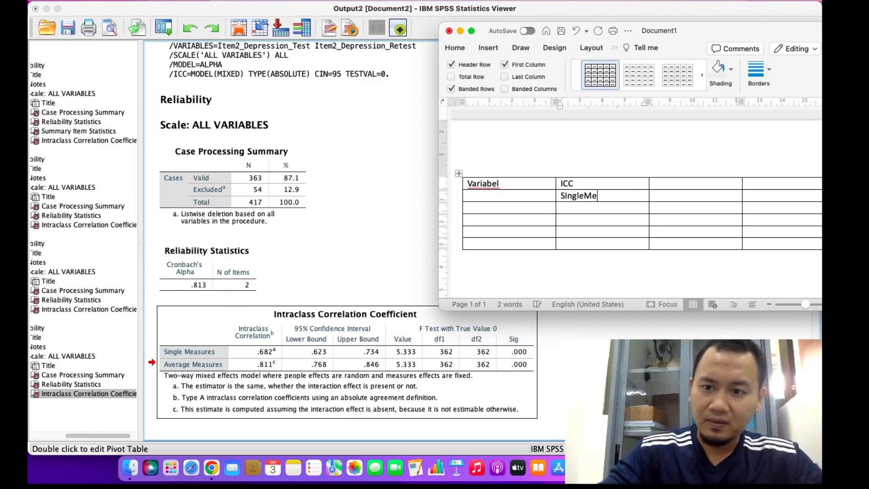
key("BackSpace")
key("BackSpace")
key("BackSpace")
type("Measure")
Enter Average Measure beside Single Measure and an italic p as the fourth column's header in the first row.
key("Tab")
type("Average MEas")
key("BackSpace")
key("BackSpace")
key("BackSpace")
type("easu")
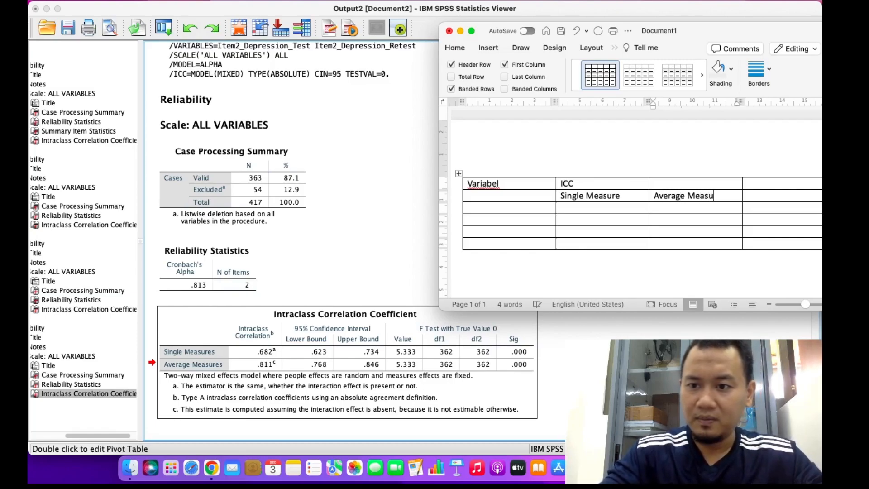
type("re")
left_click(777, 197)
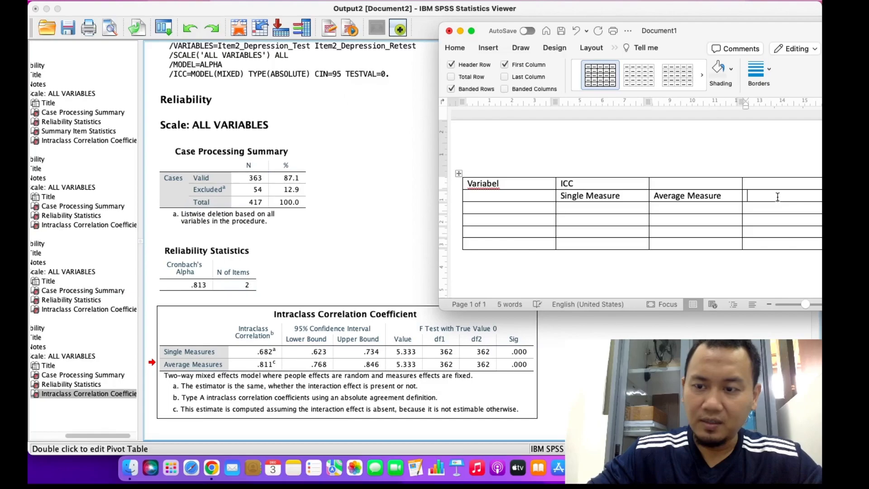
type("p")
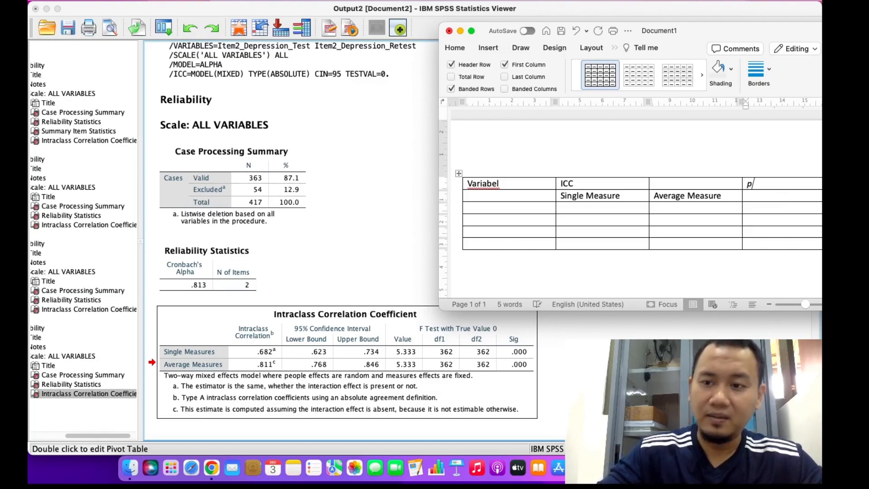
Bring the whole Word table into view and merge the ICC header cell with the empty cell beside it.
left_click_drag(721, 29, 642, 6)
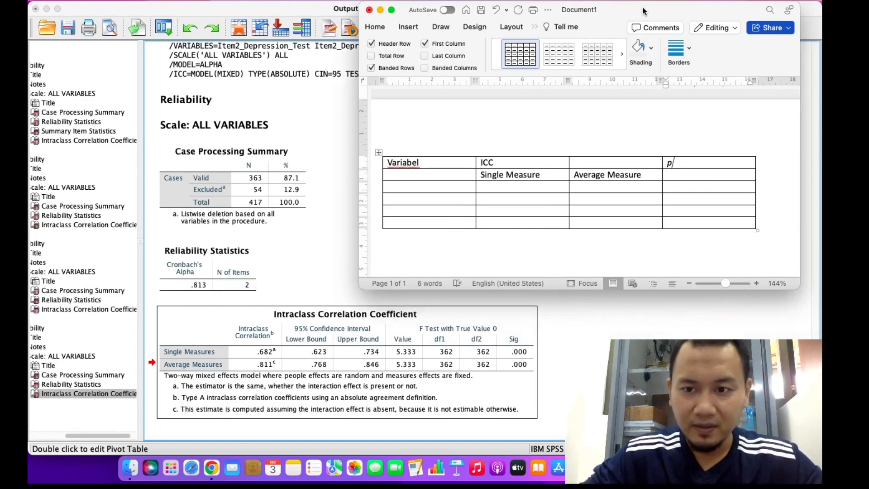
left_click(578, 164)
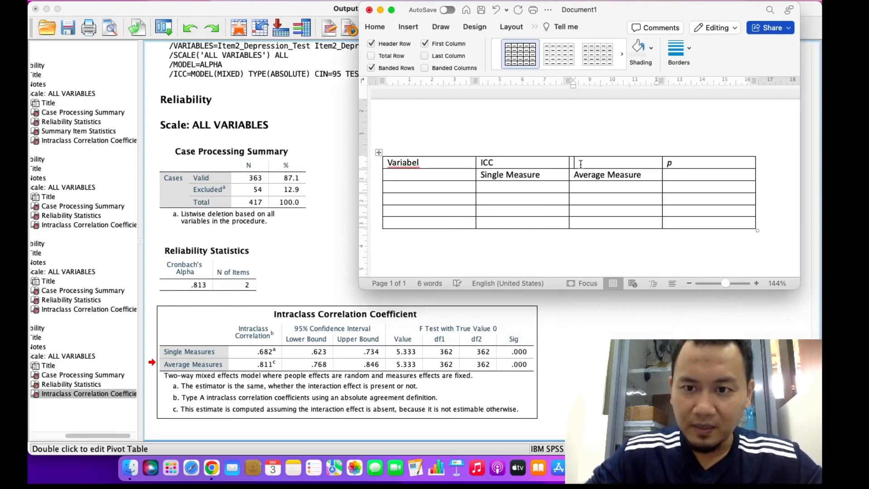
left_click(529, 162)
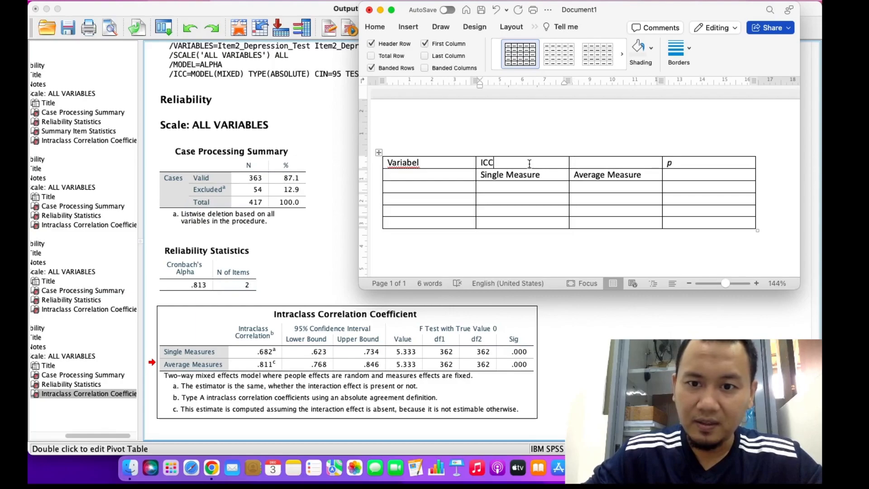
key("shift+Right")
key("shift+Right")
right_click(529, 163)
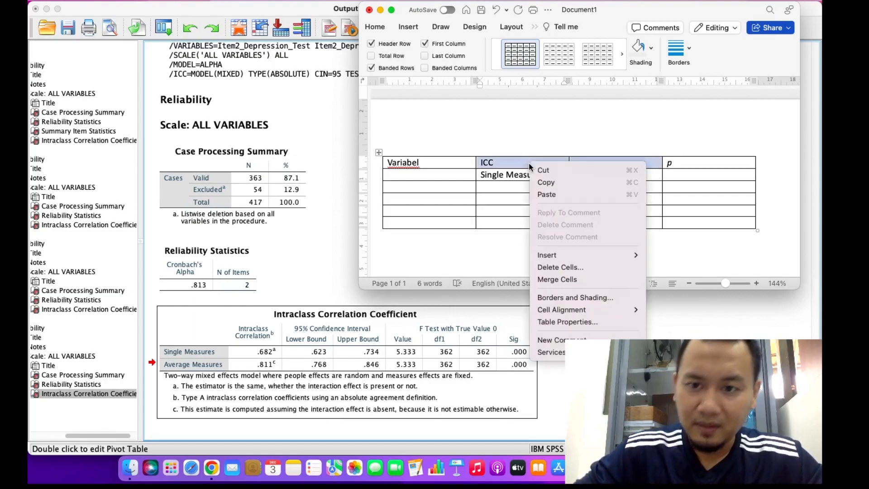
left_click(582, 282)
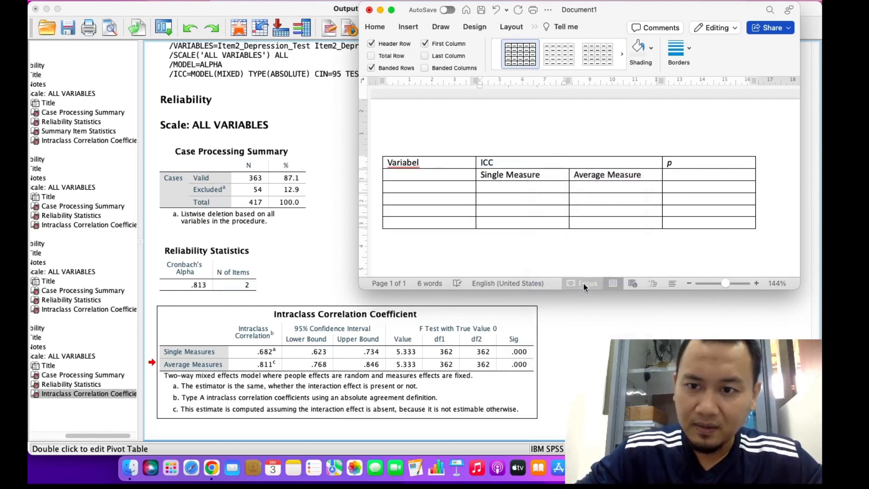
Merge the p header cell and the Variabel header cell each with the empty cell directly below.
left_click(672, 164)
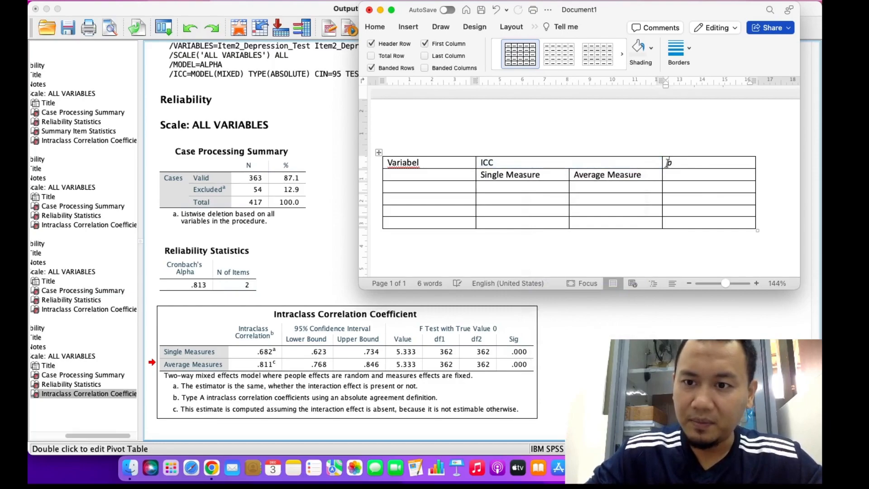
key("shift+Down")
right_click(692, 165)
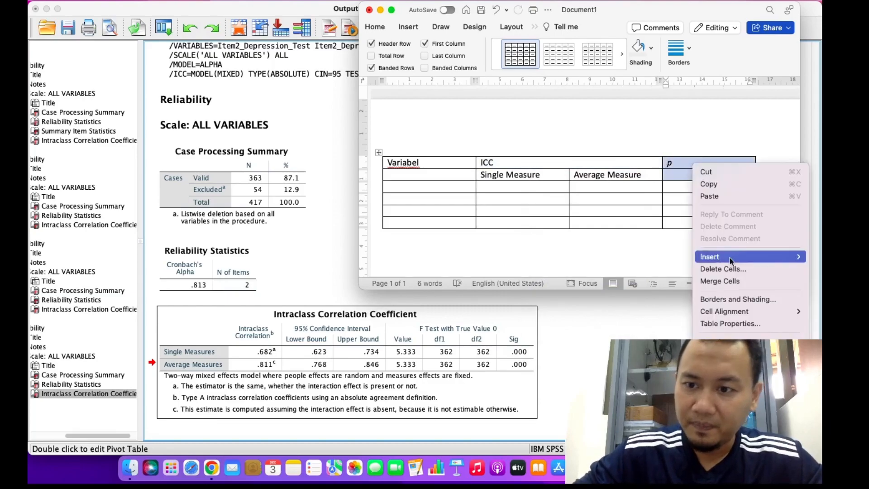
left_click(729, 281)
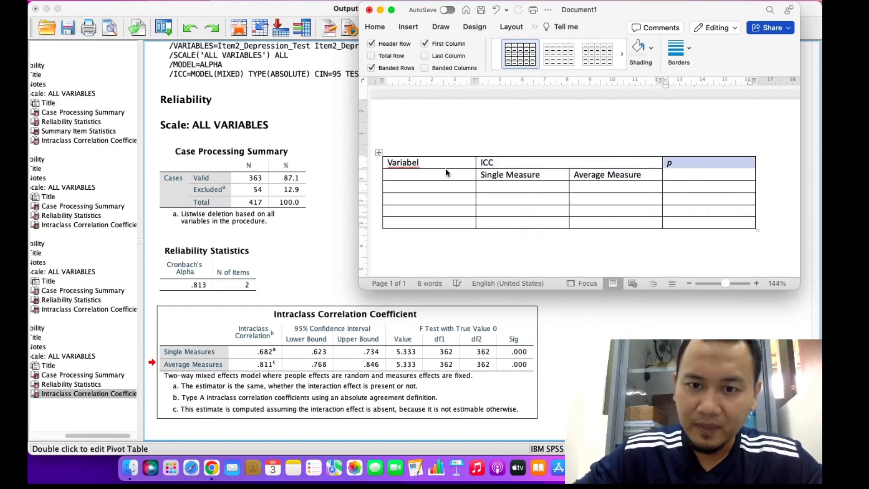
left_click(429, 161)
key("shift+Down")
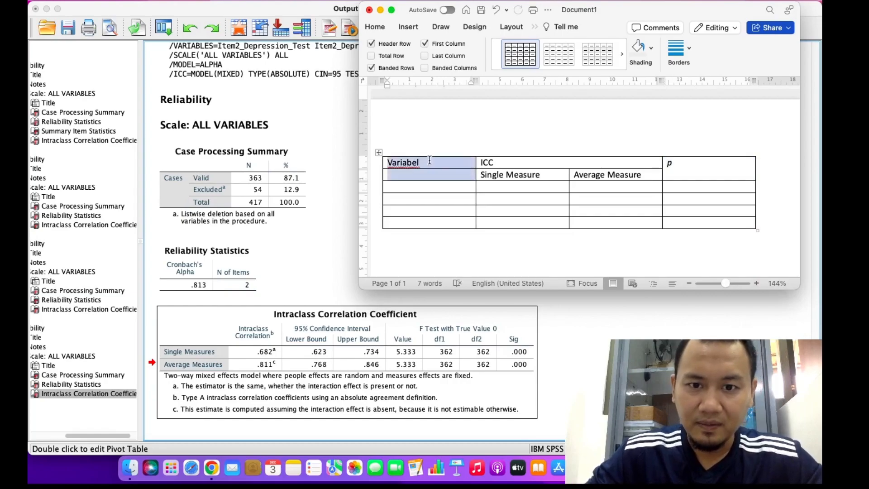
right_click(439, 173)
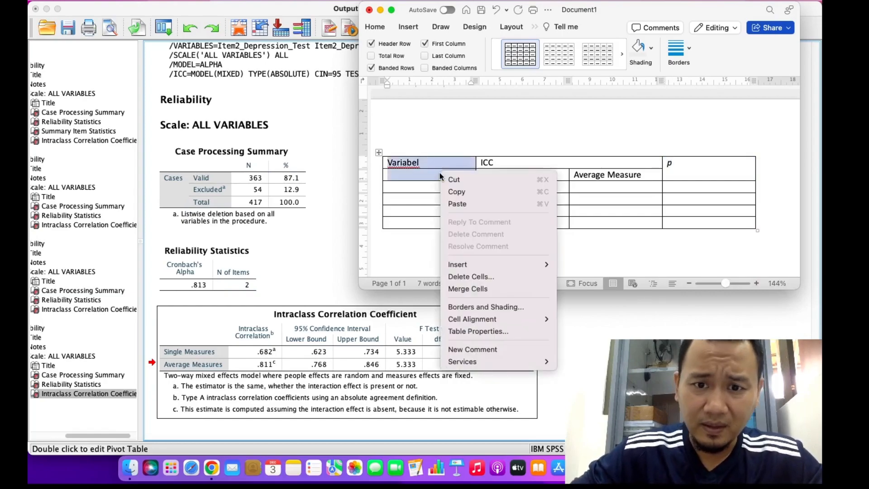
left_click(501, 293)
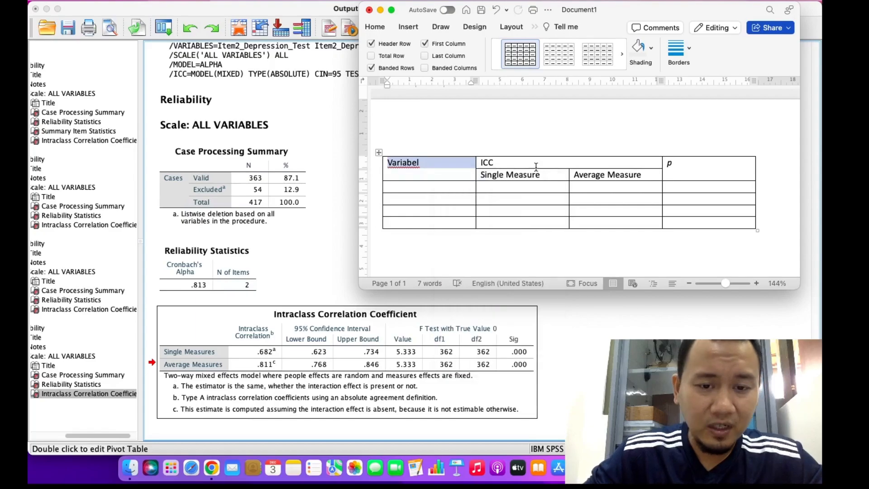
Find the Intraclass Correlation Coefficient table for the mean depression scores in SPSS, then return to the first empty Variabel row in Word.
left_click(310, 281)
scroll(310, 281, "up", 10)
left_click(312, 285)
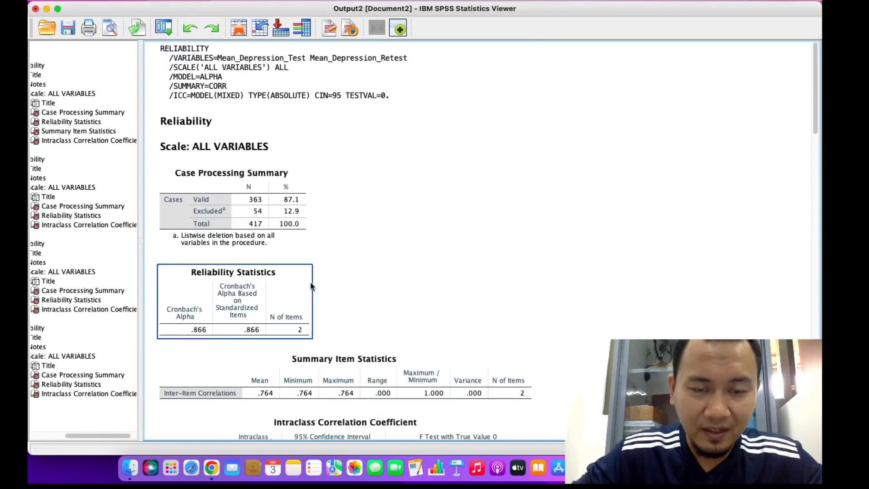
left_click(409, 226)
scroll(409, 226, "down", 6)
left_click(409, 226)
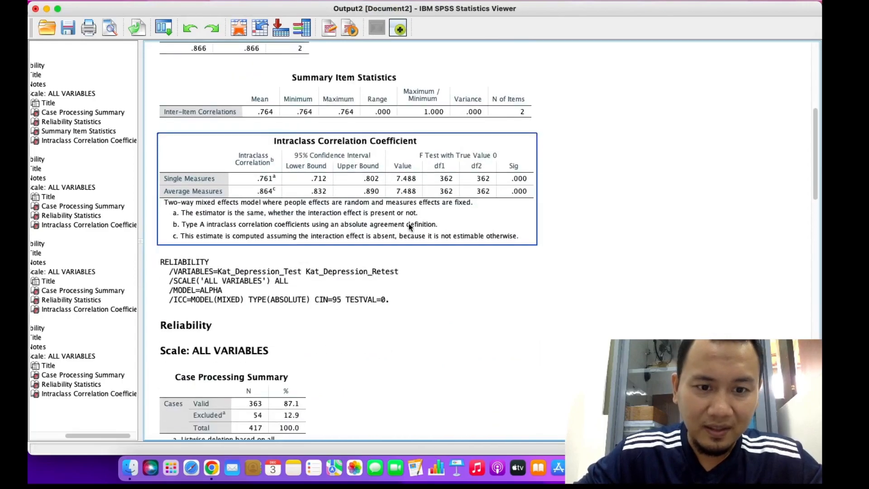
left_click(281, 112)
left_click(519, 191)
left_click(673, 201)
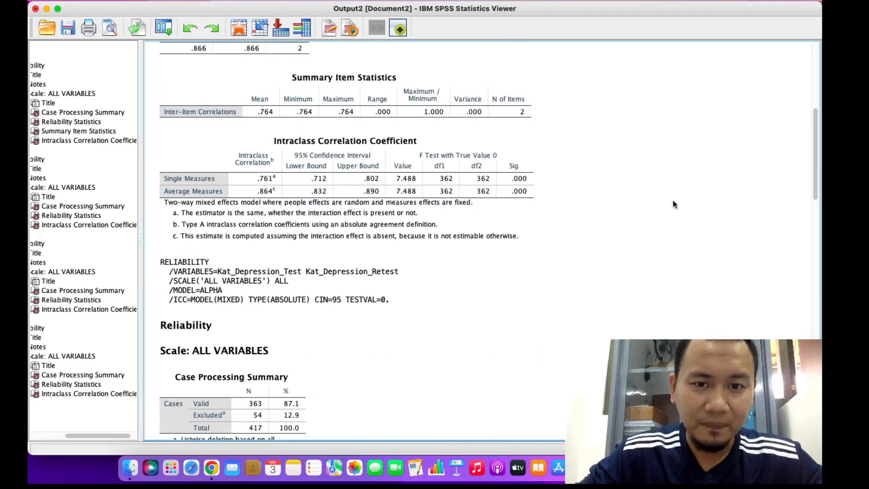
key("super+Tab")
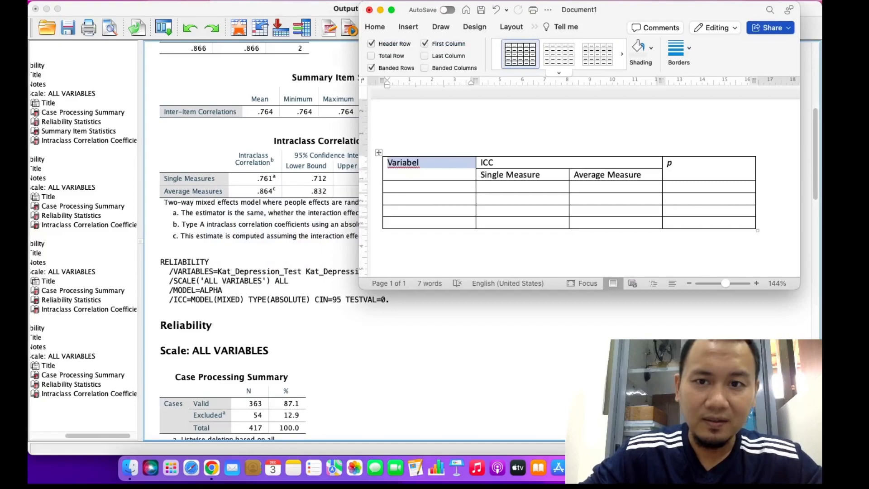
left_click(450, 188)
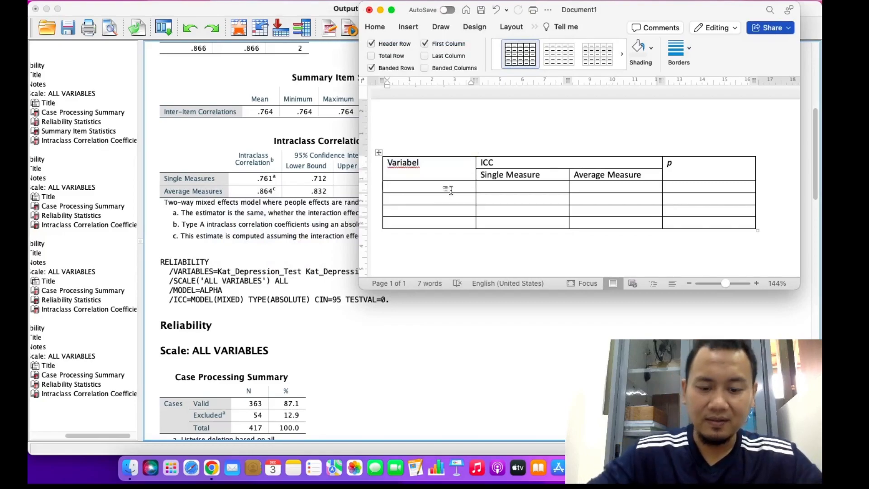
Label the first data row of the Word table Depression (Mean) in the Variabel column.
type("RE")
key("BackSpace")
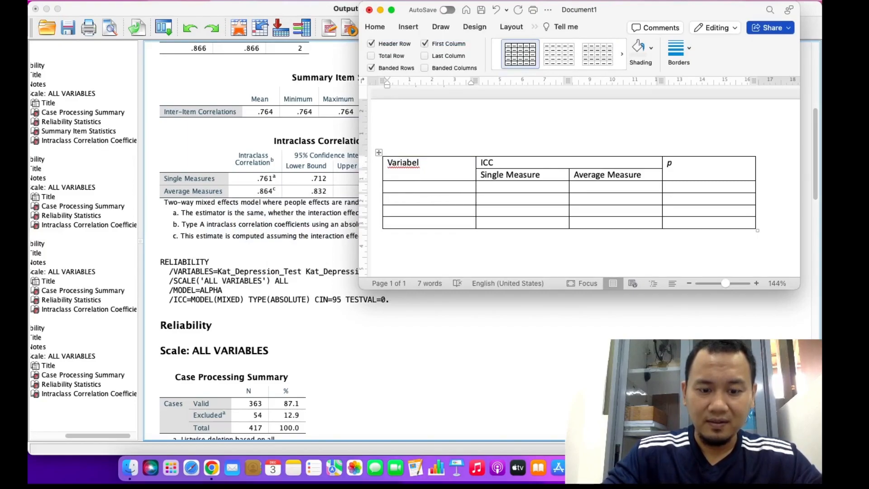
type("EP")
type("EP")
key("BackSpace")
key("BackSpace")
type("E")
key("BackSpace")
type("EP")
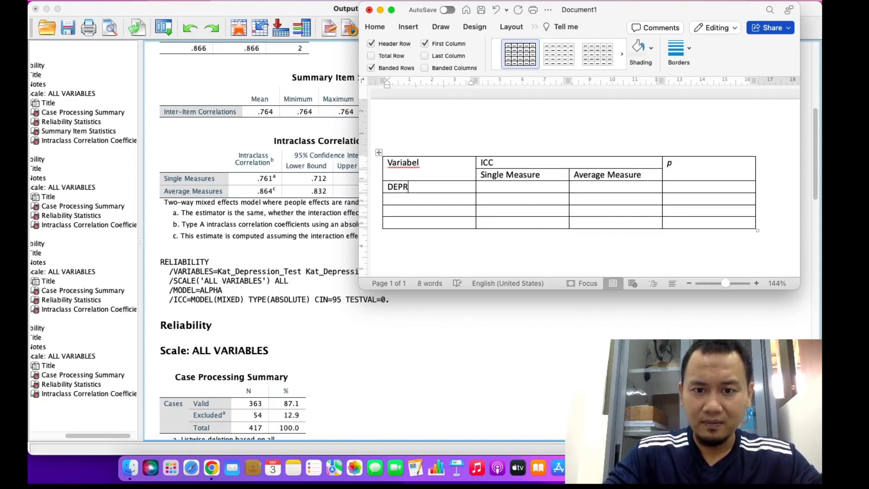
key("BackSpace")
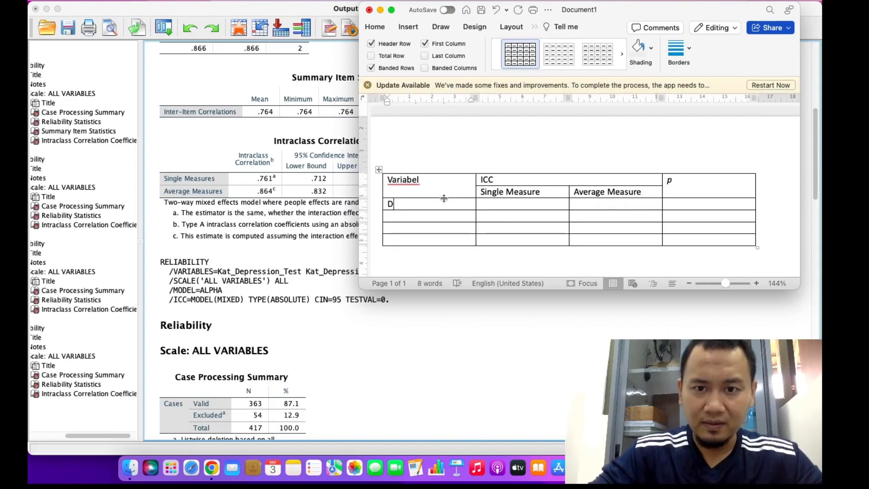
type("epression(")
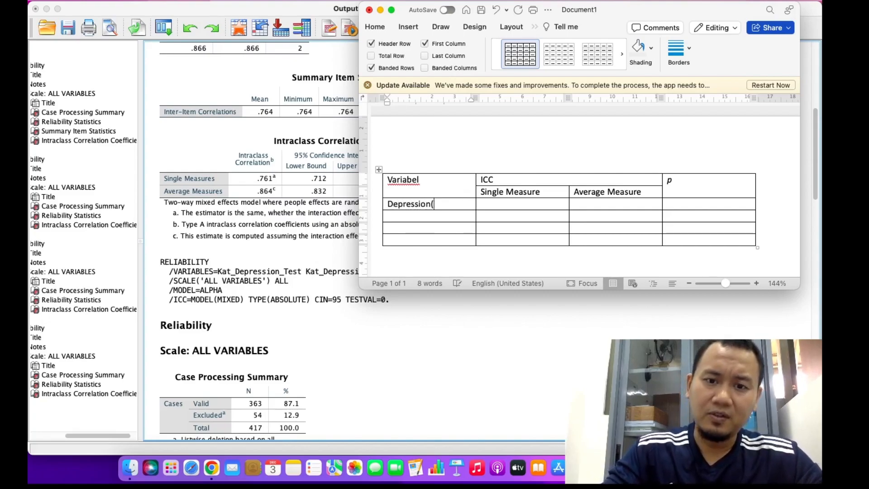
key("BackSpace")
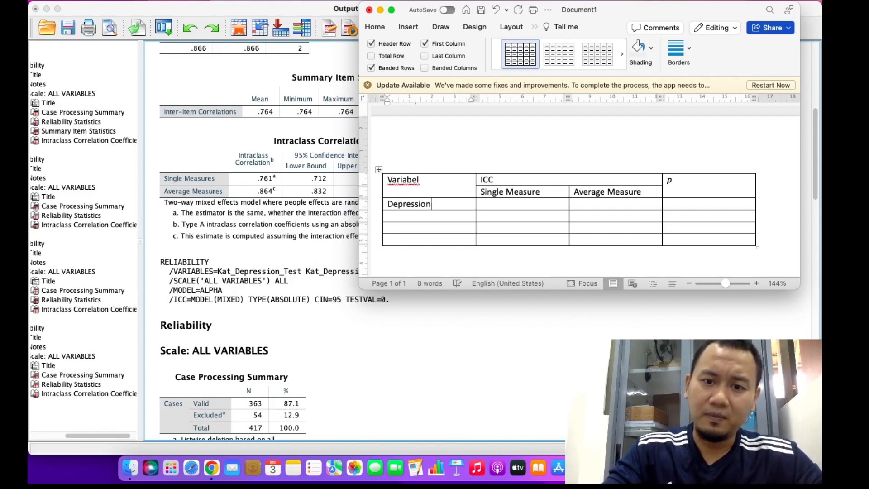
type("(MEA")
key("BackSpace")
type("a")
key("BackSpace")
type("e")
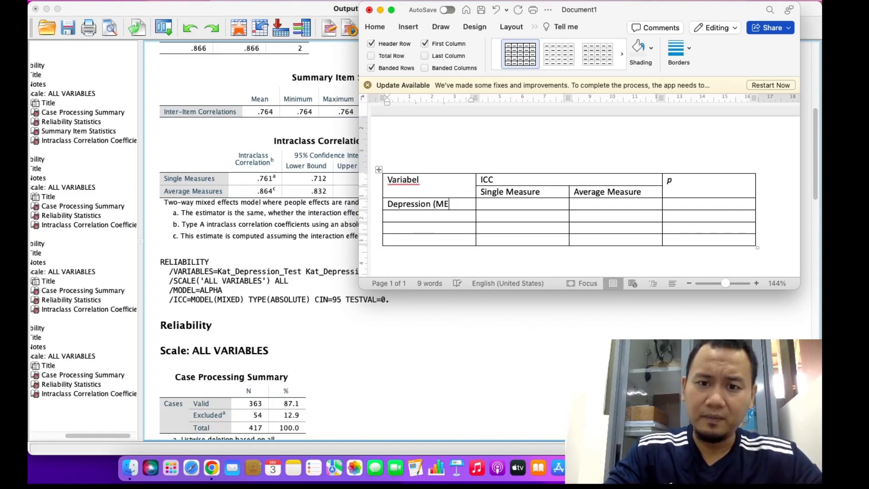
type("En)")
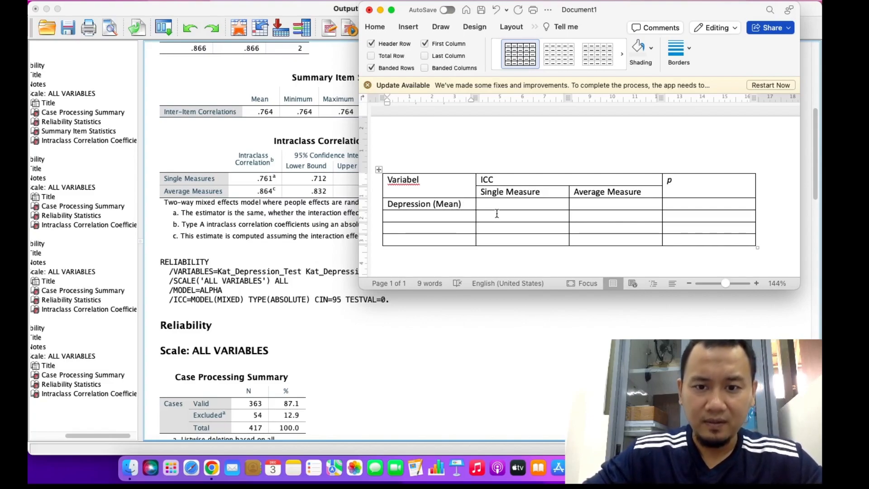
Fill the Depression (Mean) row with Single Measure .761, Average Measure .864 and p 0.000.
key("Tab")
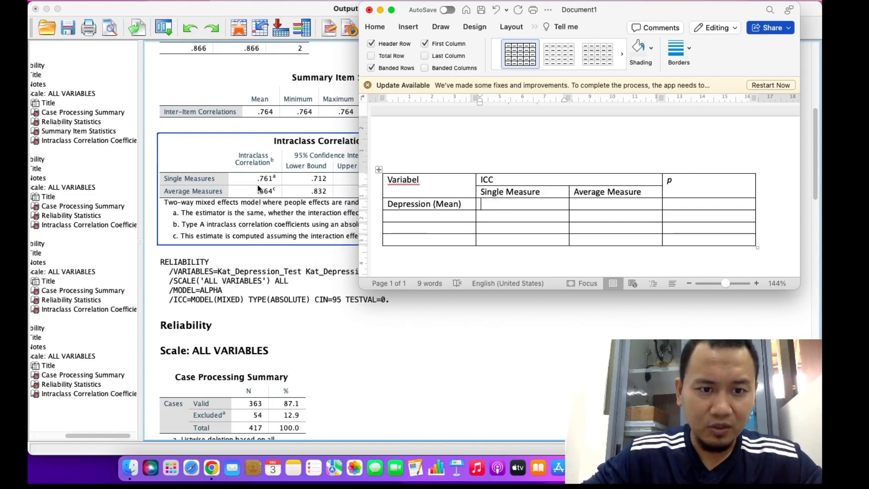
type(".761")
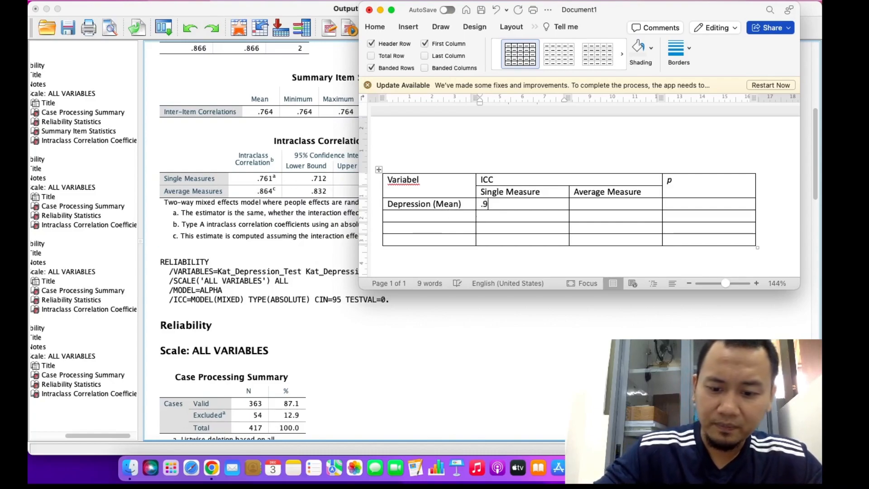
left_click(586, 204)
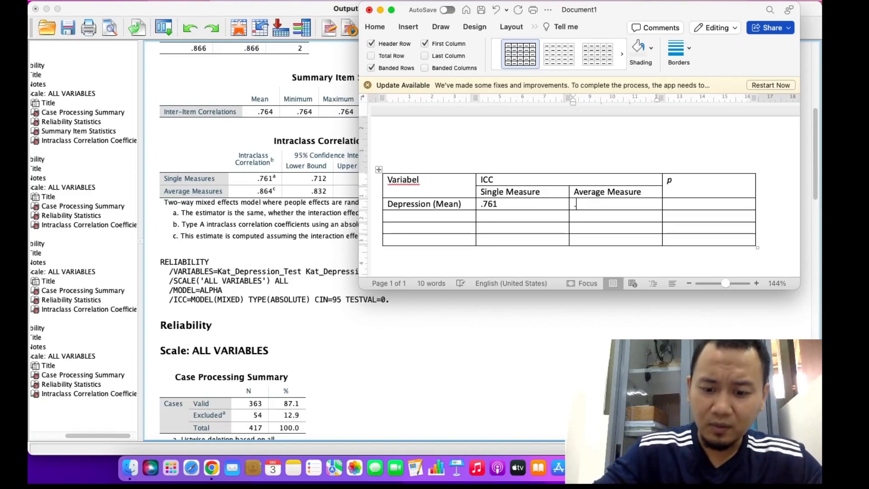
type(".864")
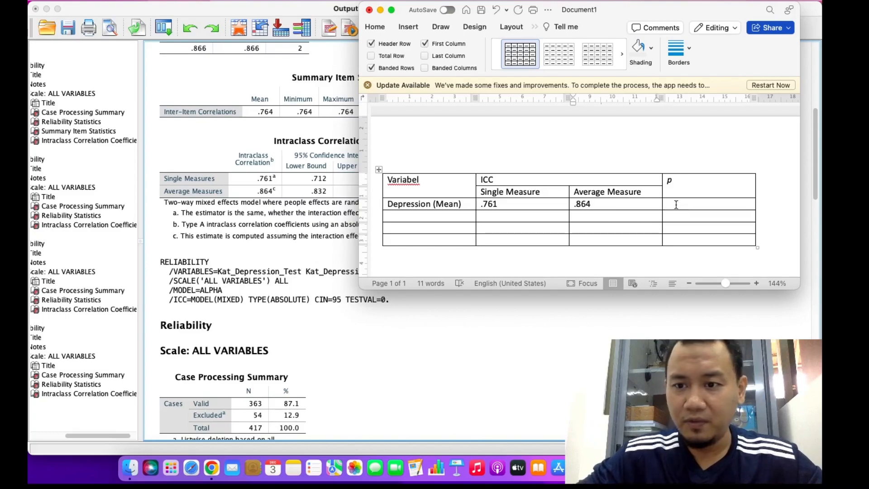
left_click(673, 204)
type("0.000")
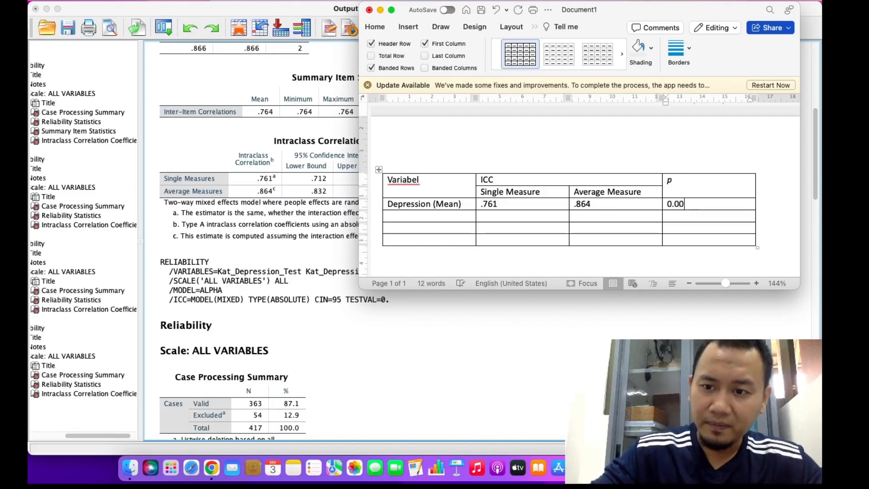
Label the second data row Depression (Screening) and widen the Variabel column so the label fits on one line.
left_click(445, 214)
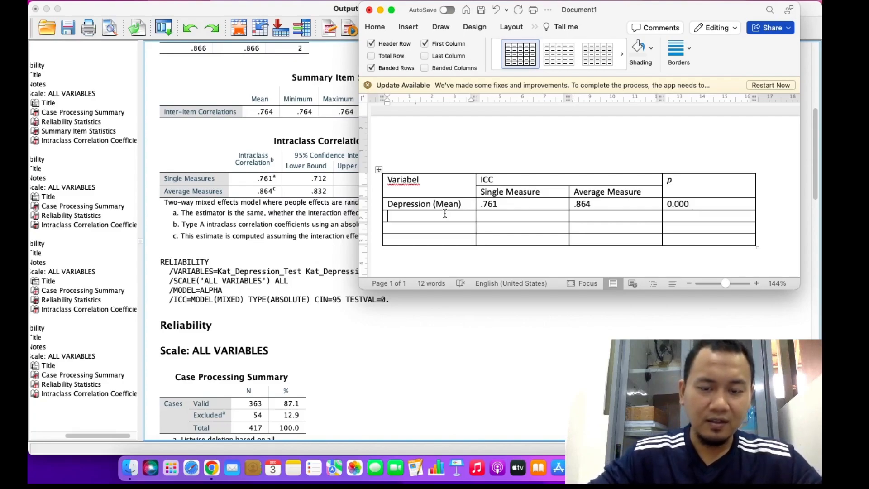
type("Depr")
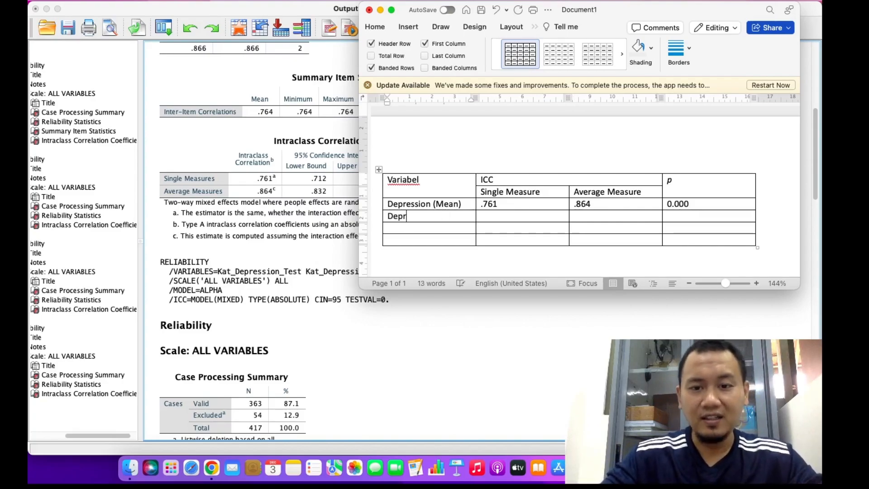
type("ession")
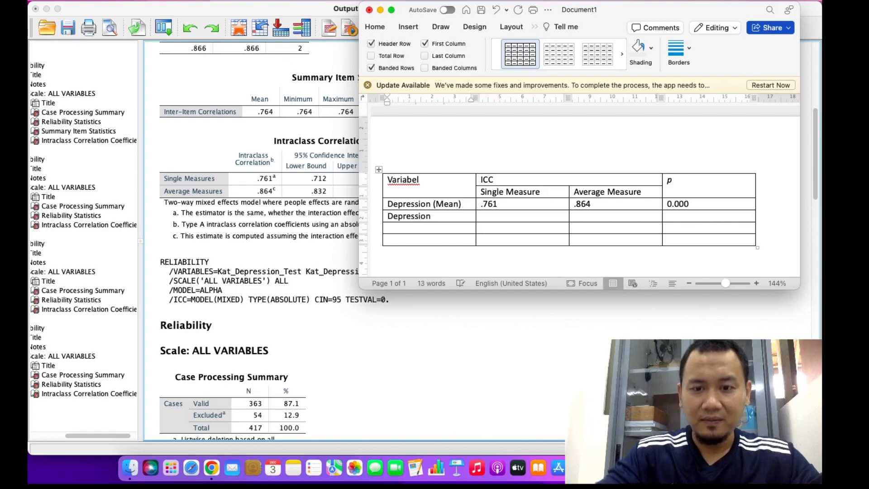
type(" (SC")
type("reeni")
type("ning")
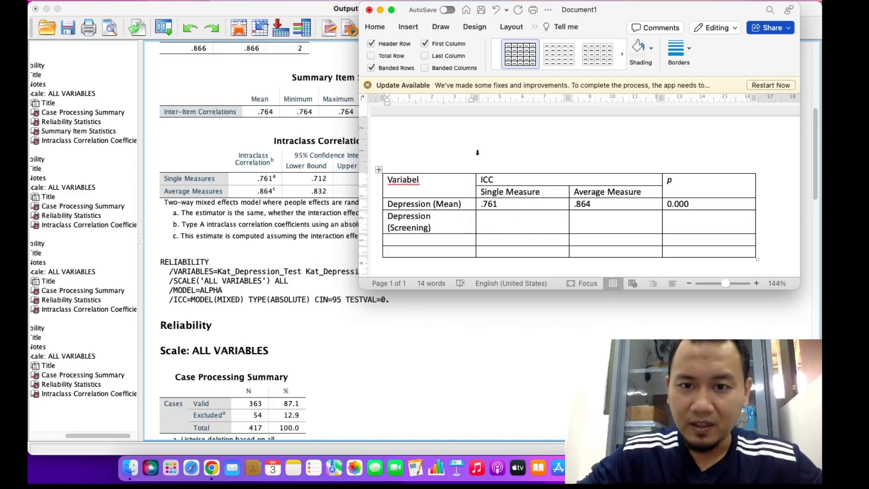
left_click_drag(474, 96, 513, 96)
Find the depression category ICC table in the SPSS output and enter .523 and .687 as Single and Average Measure for Depression (Screening).
left_click(253, 289)
left_click(238, 325)
scroll(278, 330, "down", 10)
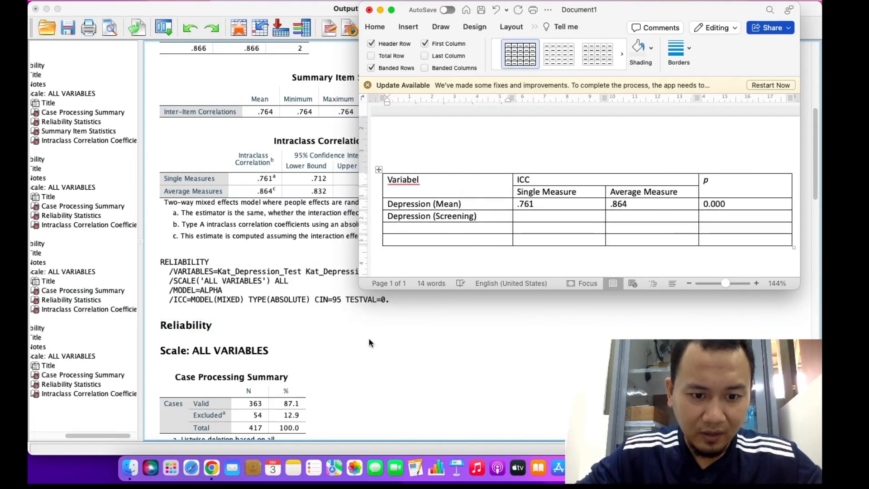
left_click(301, 283)
left_click(393, 236)
left_click(568, 216)
type(".523")
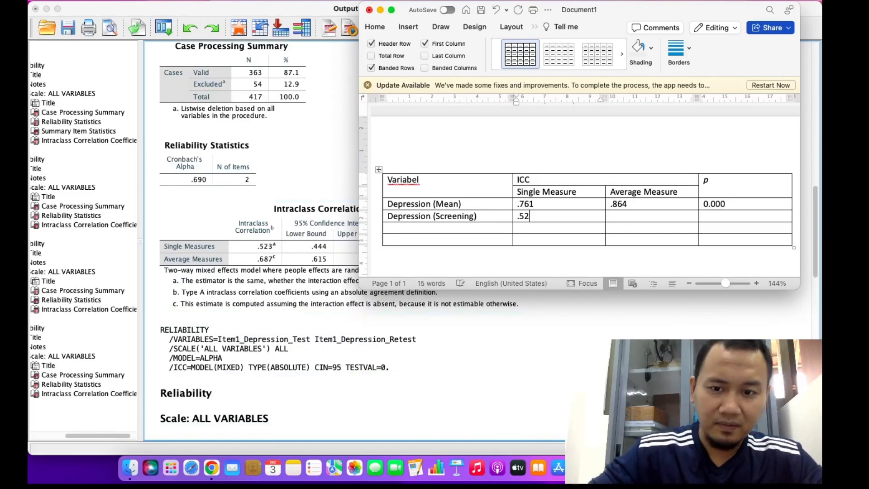
left_click(636, 219)
type(".687")
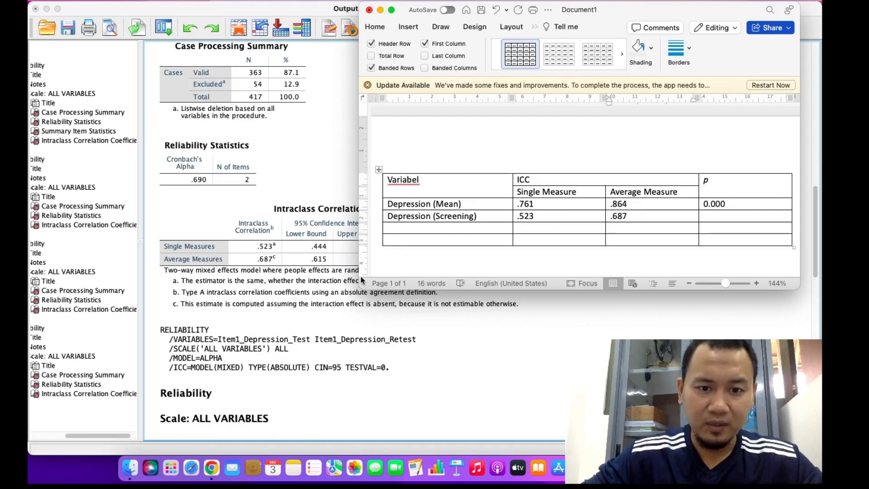
Check which variables the next SPSS reliability analysis covers and label the third data row Depression Item 1.
left_click(333, 312)
scroll(334, 313, "down", 5)
scroll(332, 310, "down", 4)
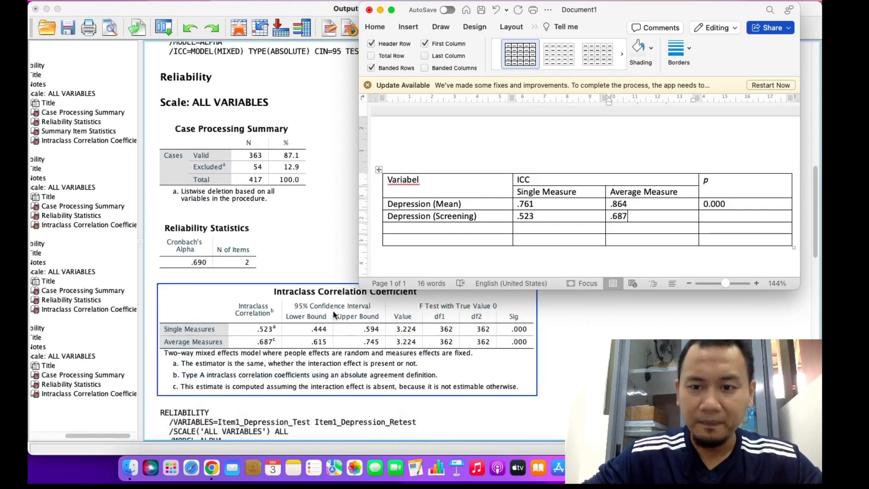
left_click(416, 232)
type("Depression")
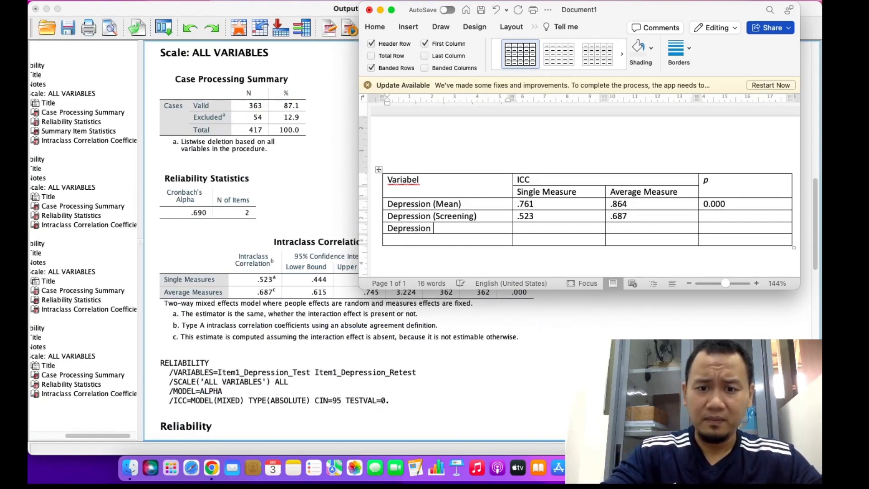
type(" Item 1")
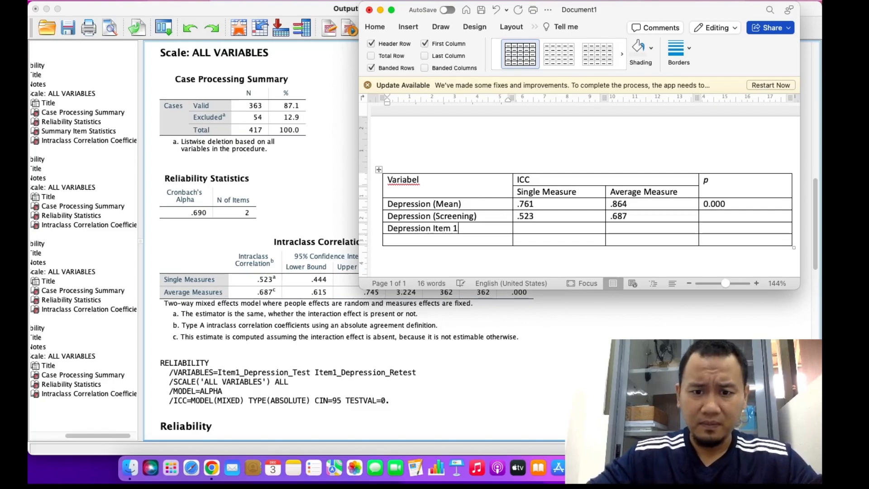
Find the Item 1 ICC table in SPSS and enter Single Measure .677 and Average Measure .808 in the Depression Item 1 row.
scroll(344, 348, "down", 4)
scroll(342, 348, "down", 12)
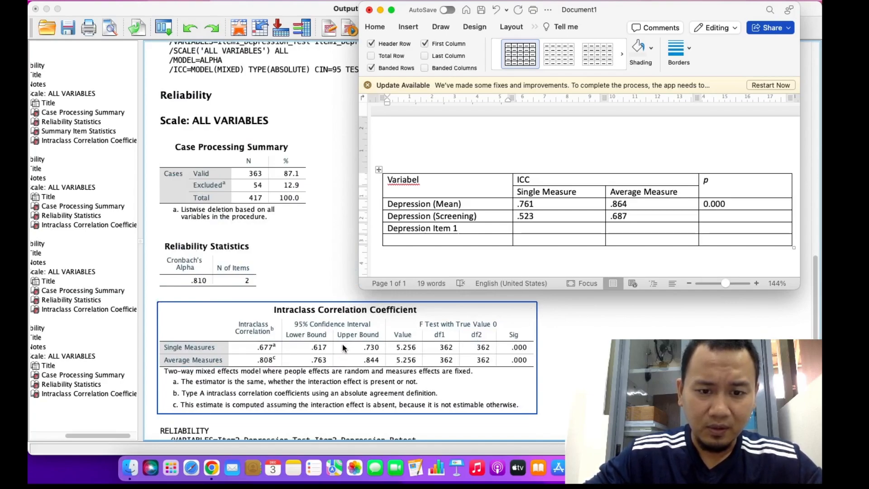
left_click(553, 230)
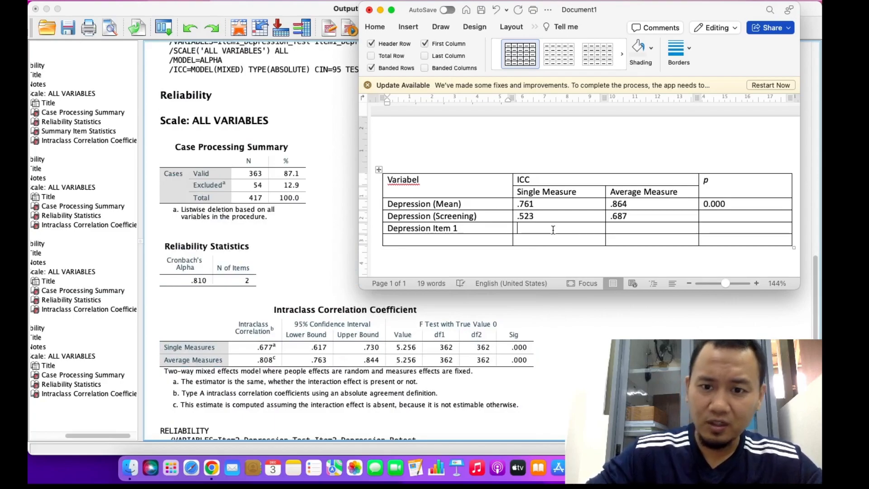
type(".677")
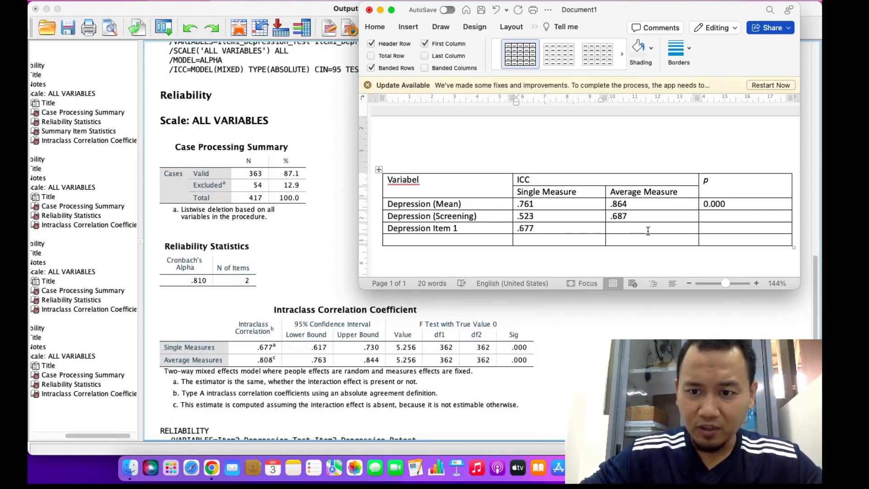
left_click(648, 231)
type(".808")
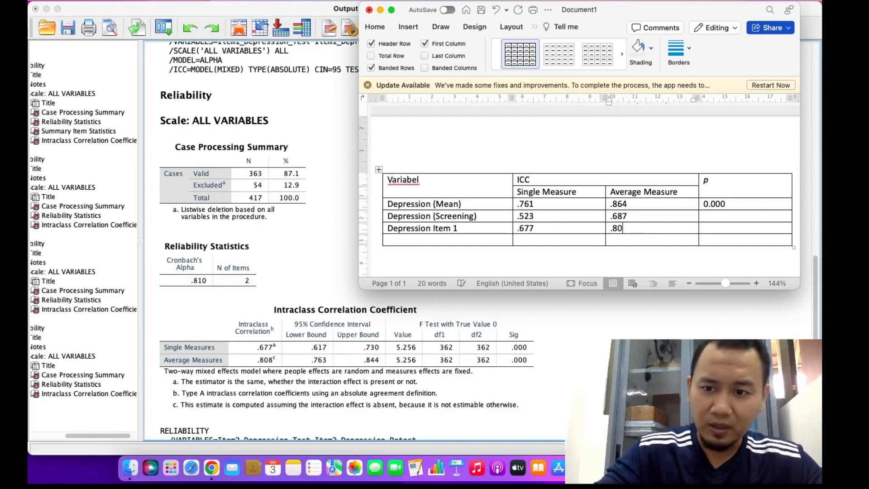
Copy the 0.000 p value from the Depression (Mean) row into the three p cells below it.
left_click(733, 204)
triple_click(732, 203)
key("super+c")
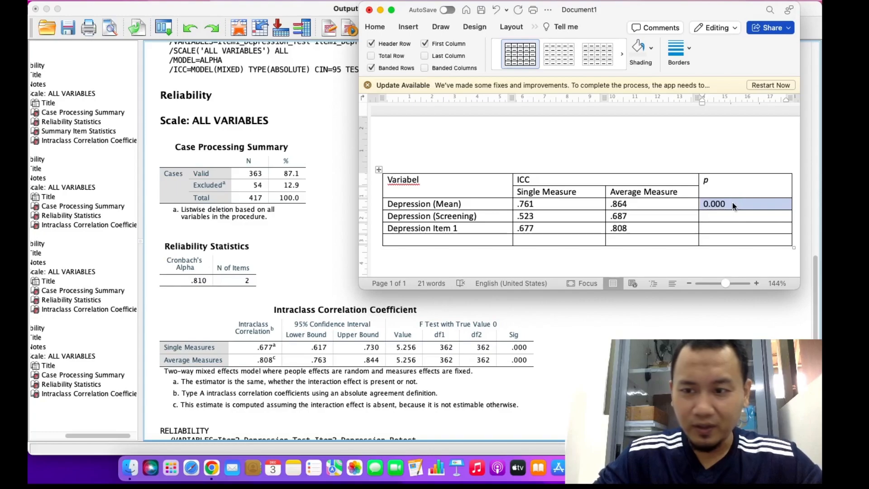
key("Down")
key("super+v")
key("Down")
key("super+v")
key("Down")
key("super+v")
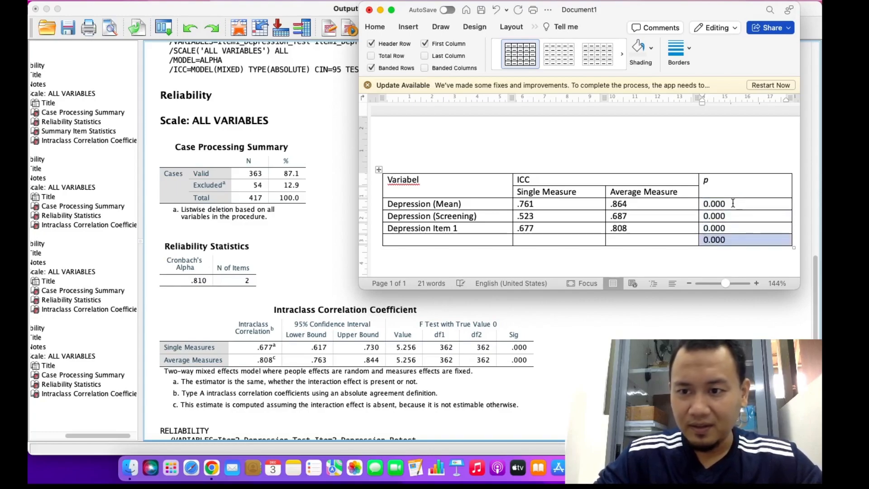
Label the last row Depression Item 2 and enter its Single Measure .682 and Average Measure .811 from the SPSS output.
left_click(442, 240)
type("Depression Item2 2")
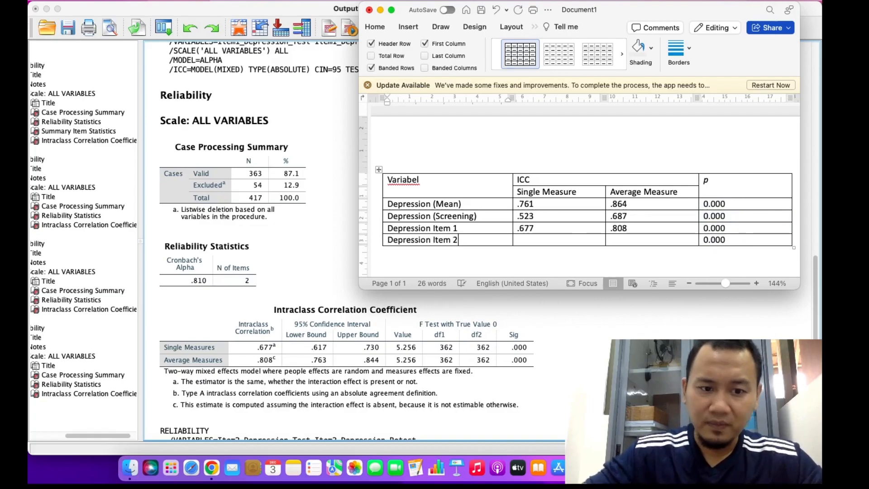
scroll(341, 319, "down", 9)
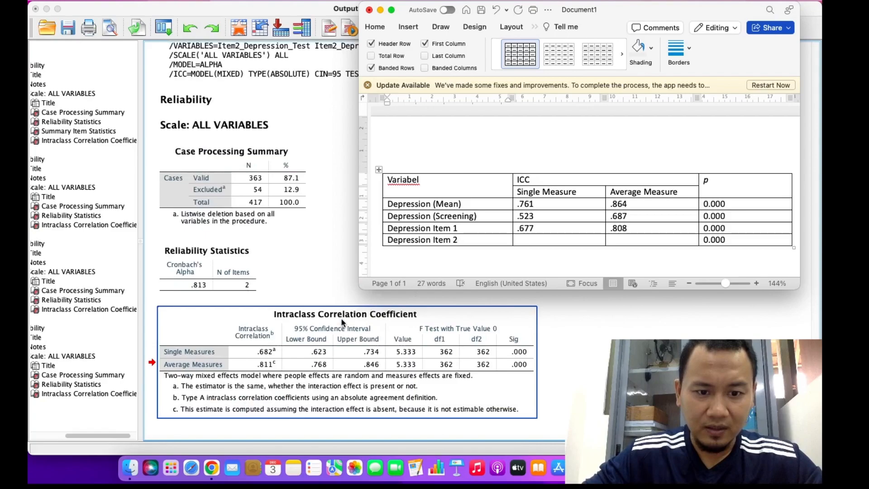
left_click(538, 241)
type(".682")
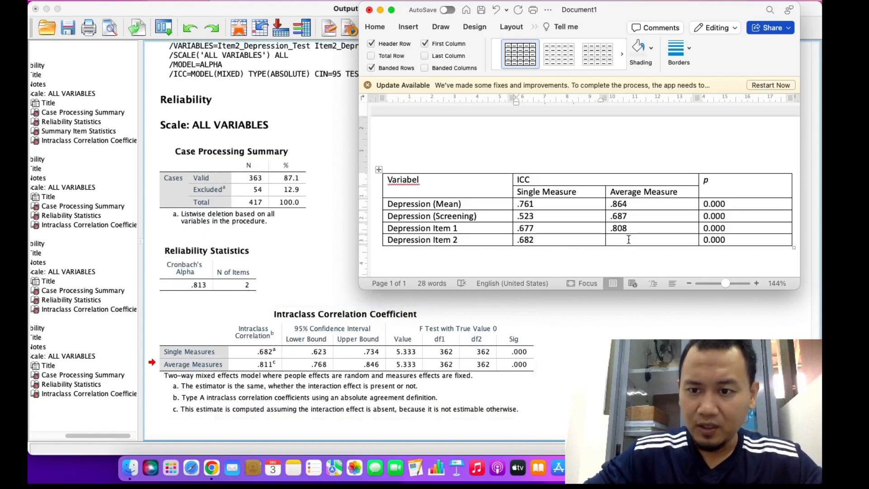
left_click(628, 240)
type(".")
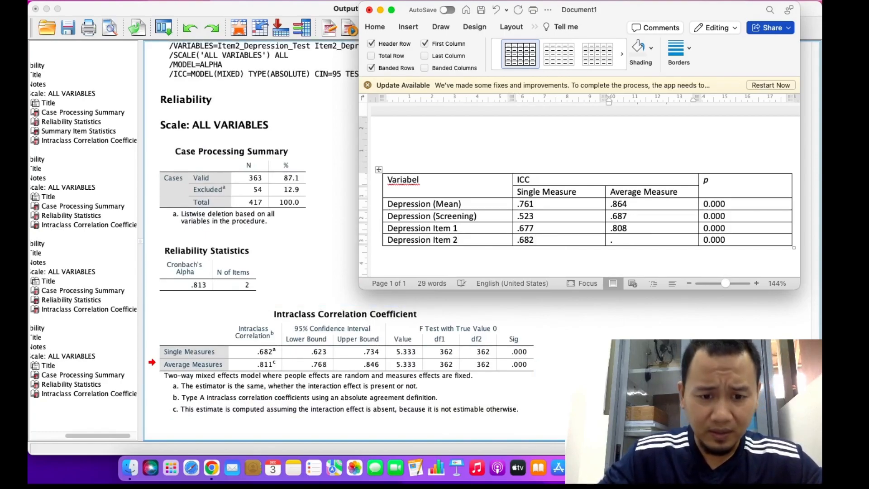
type("811")
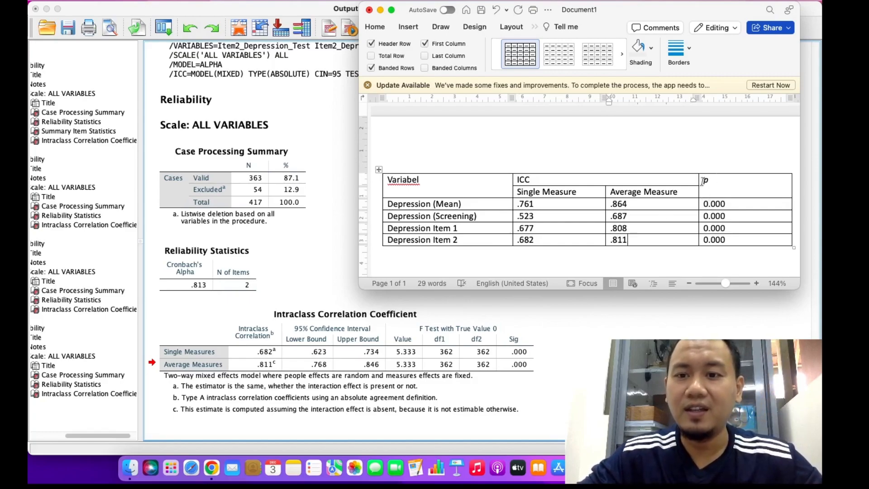
left_click(549, 183)
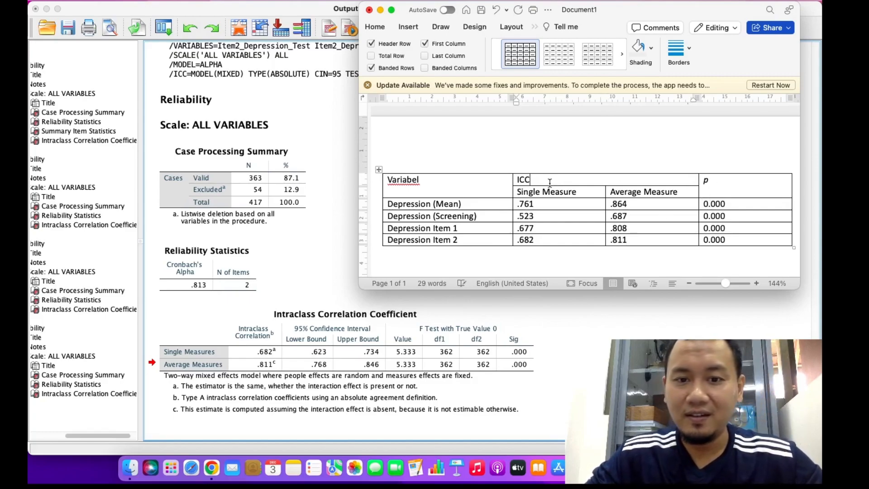
left_click(718, 185)
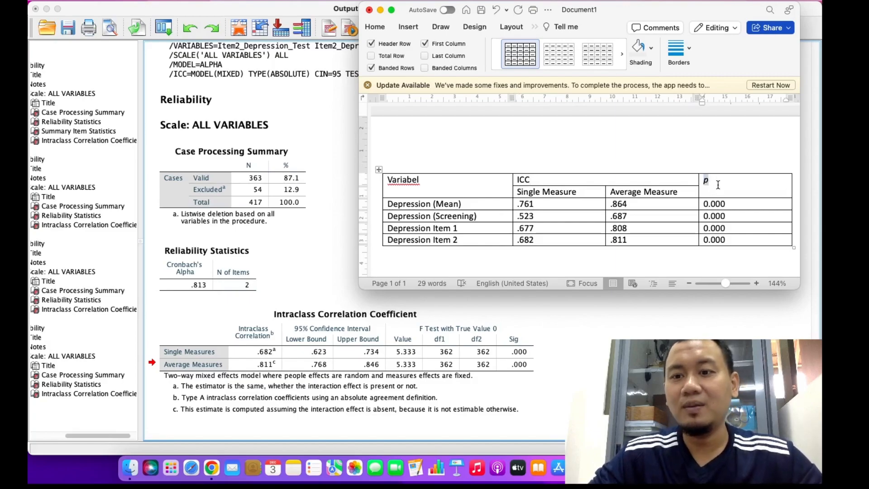
key("shift+Left")
key("shift+Left")
key("shift+Left")
key("shift+Down")
key("shift+Up")
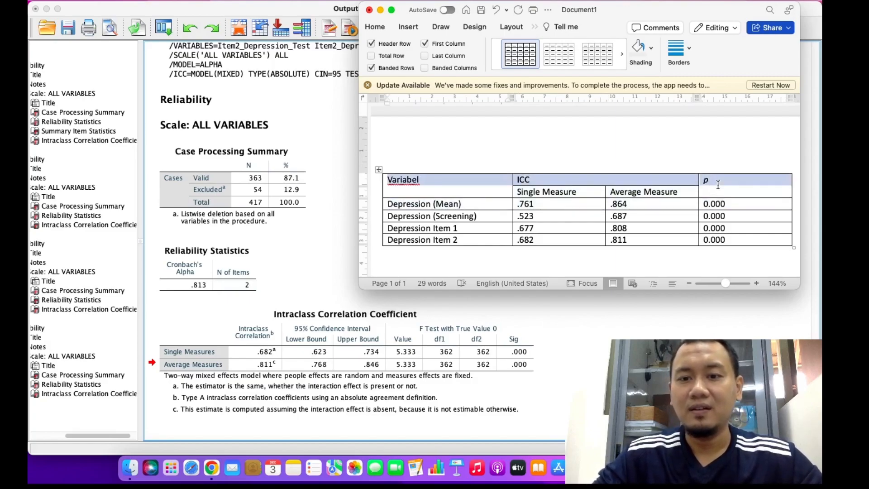
key("shift+Down")
key("shift+Up")
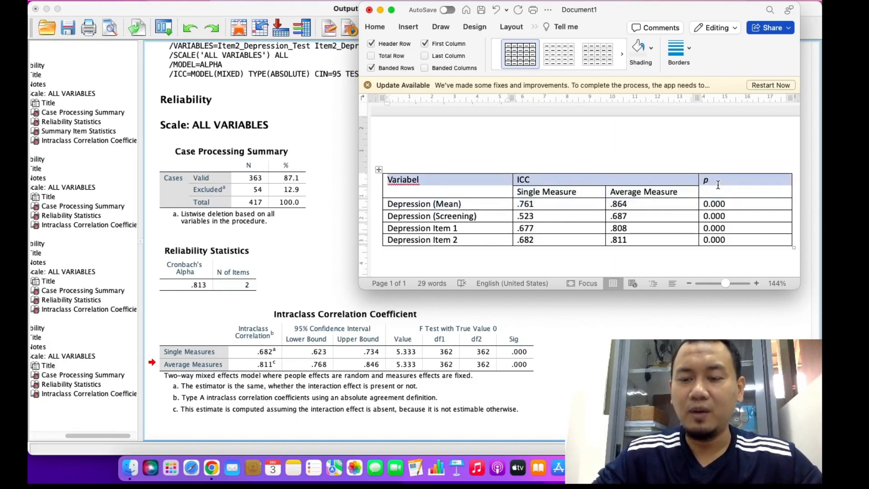
key("shift+Down")
key("shift+Up")
key("shift+Right")
key("shift+Left")
key("shift+Left")
key("shift+Left")
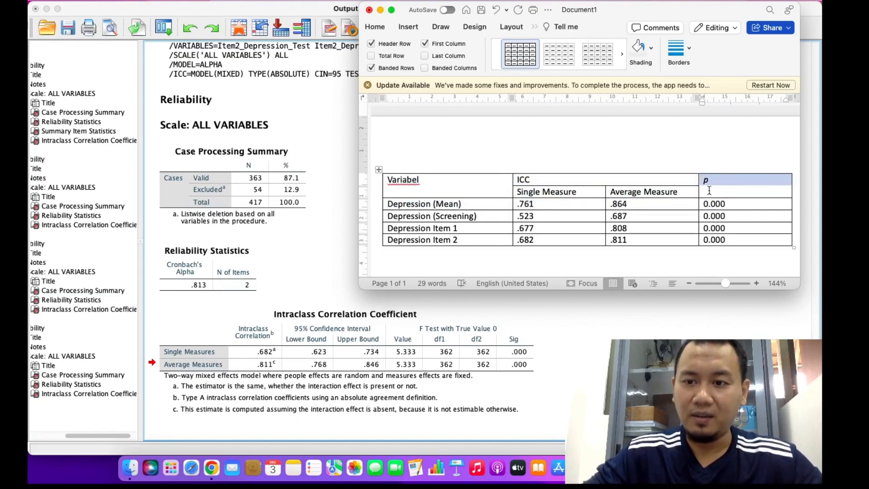
left_click_drag(711, 186, 506, 181)
key("super+z")
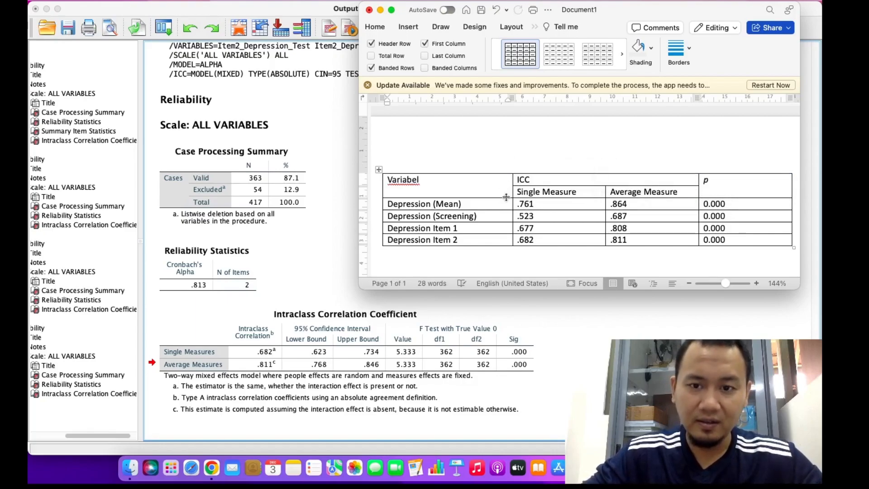
Center the Variabel, ICC and p headings in the table's first header row.
left_click(399, 181)
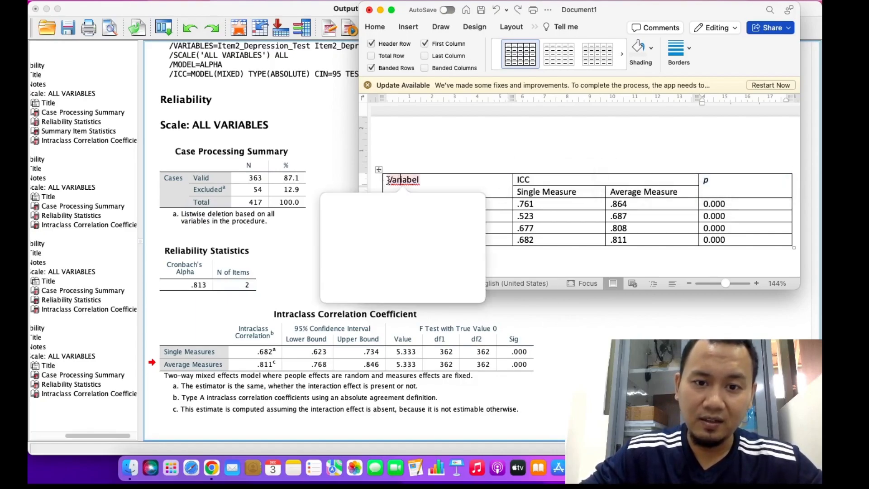
left_click_drag(388, 180, 722, 189)
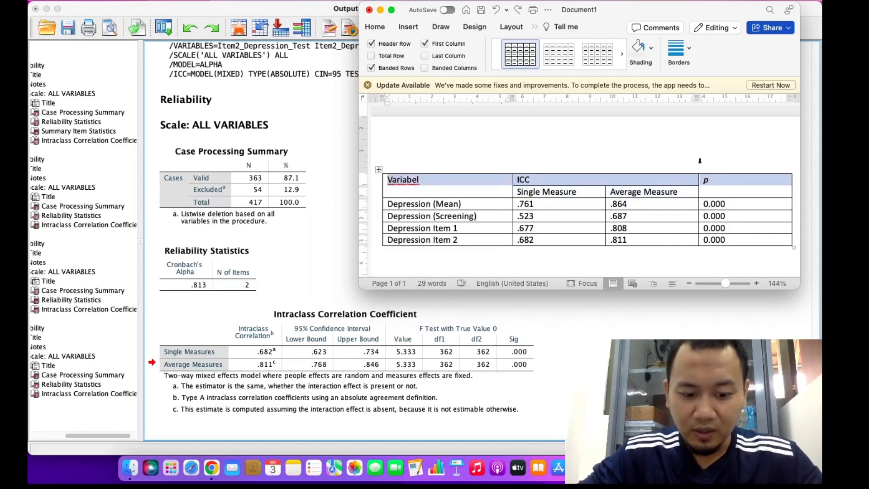
key("super+e")
Center the Single Measure and Average Measure subheadings under ICC.
left_click_drag(610, 191, 681, 194)
key("Left")
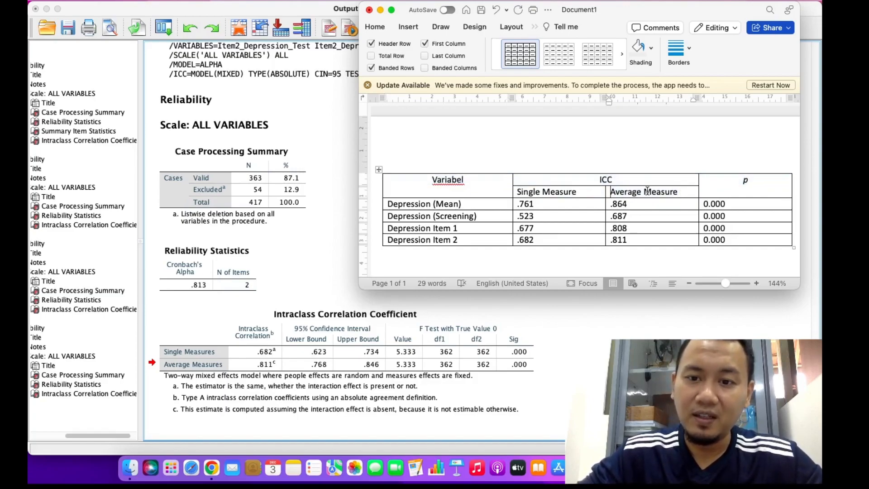
left_click(517, 192)
key("shift+Right")
key("shift+Right")
key("shift+Right")
key("shift+Right")
key("shift+Right")
key("shift+Right")
key("shift+Right")
key("shift+Right")
key("shift+Right")
key("shift+Right")
key("shift+Right")
key("shift+Right")
key("shift+Right")
key("shift+Right")
key("shift+Right")
key("shift+Right")
key("super+shift+e")
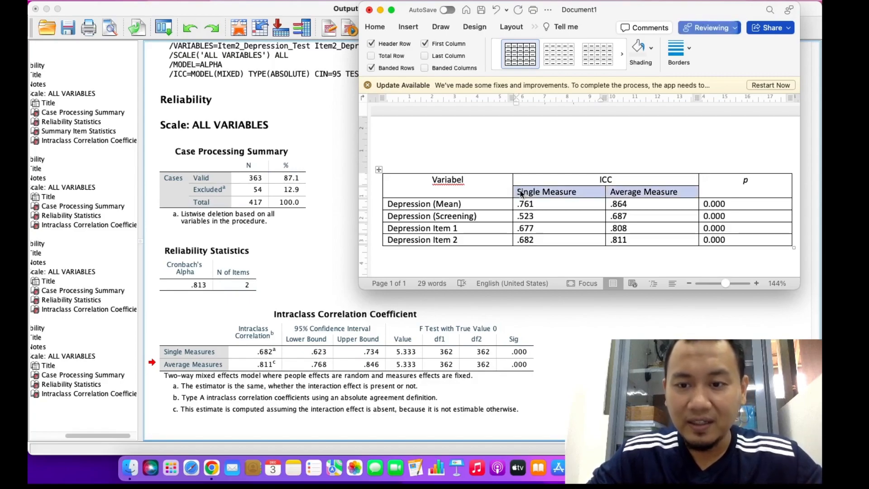
key("super+e")
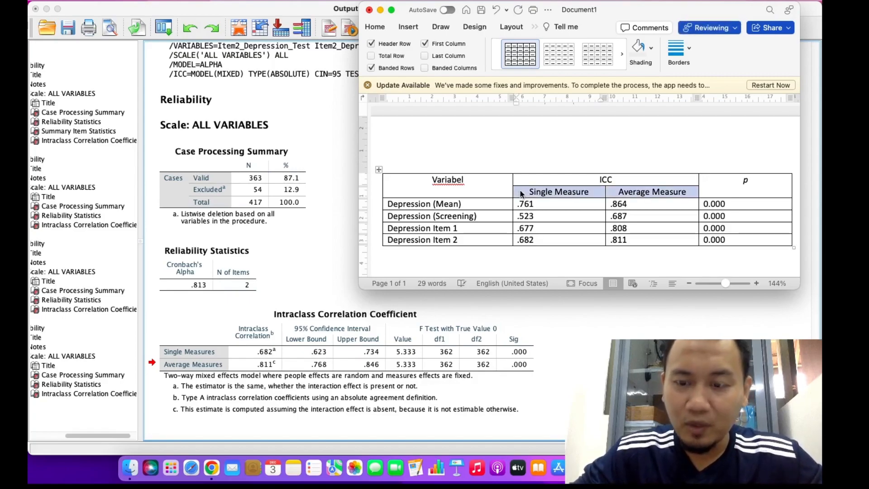
Restore the overwritten Single Measure subheading under ICC.
type("e")
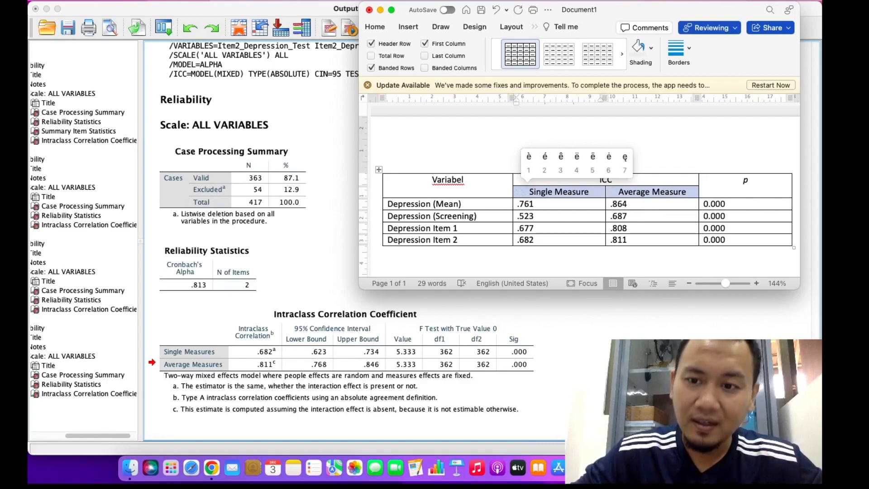
left_click(643, 218)
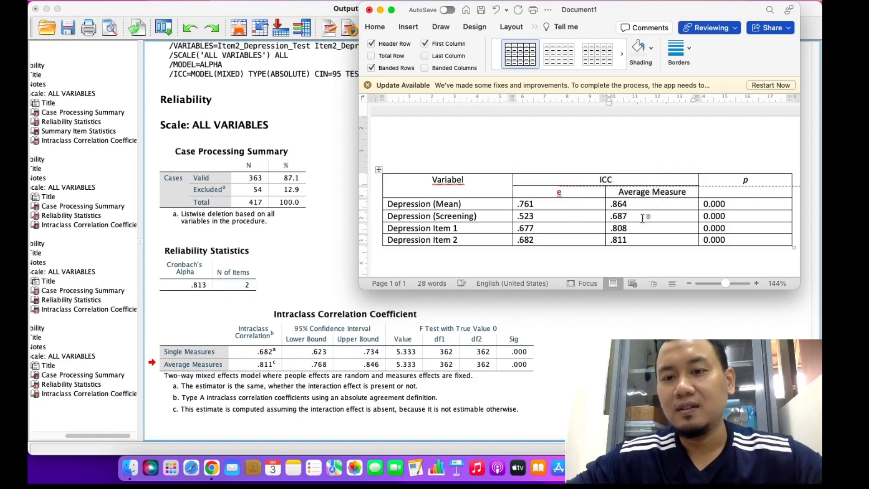
left_click(576, 195)
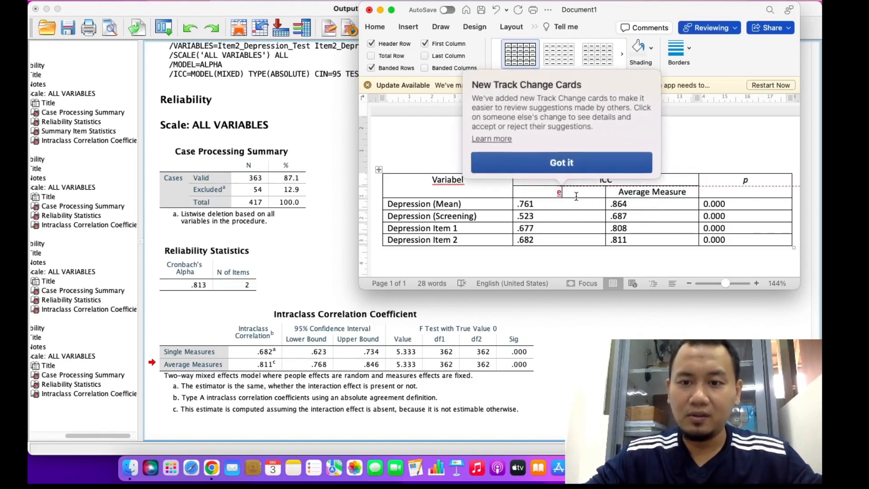
key("BackSpace")
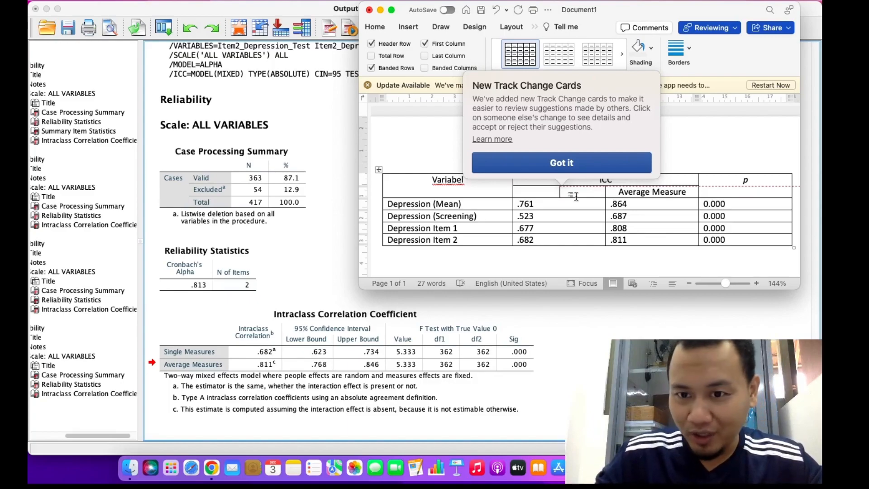
left_click(575, 196)
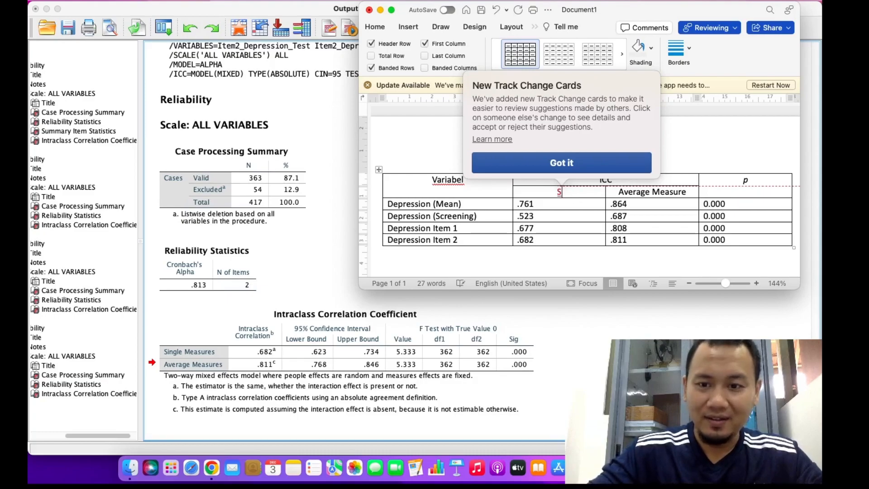
type("S")
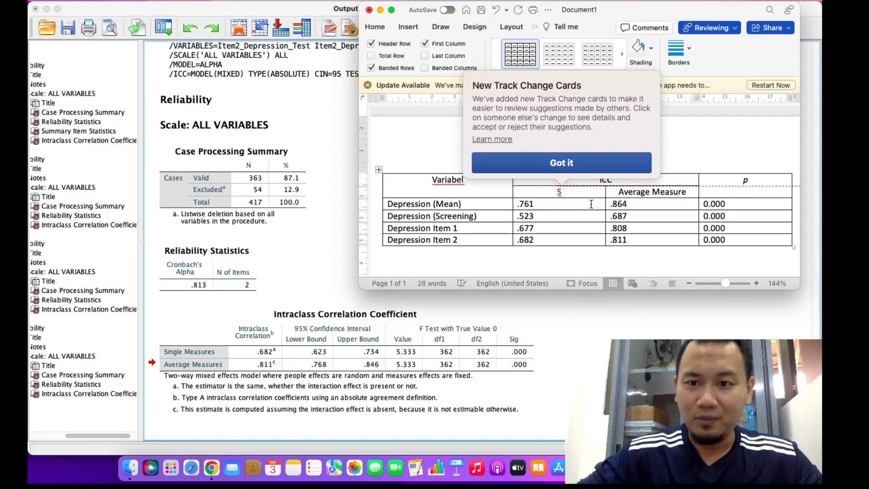
key("super+z")
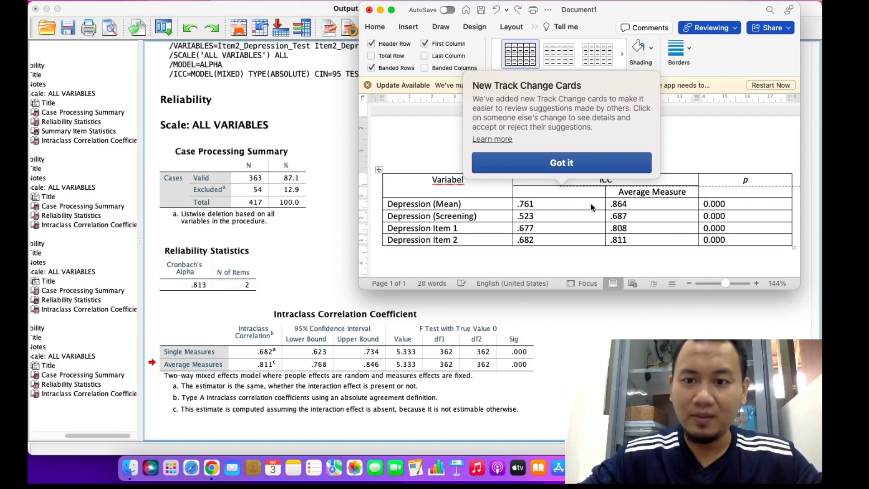
type("Single Measure")
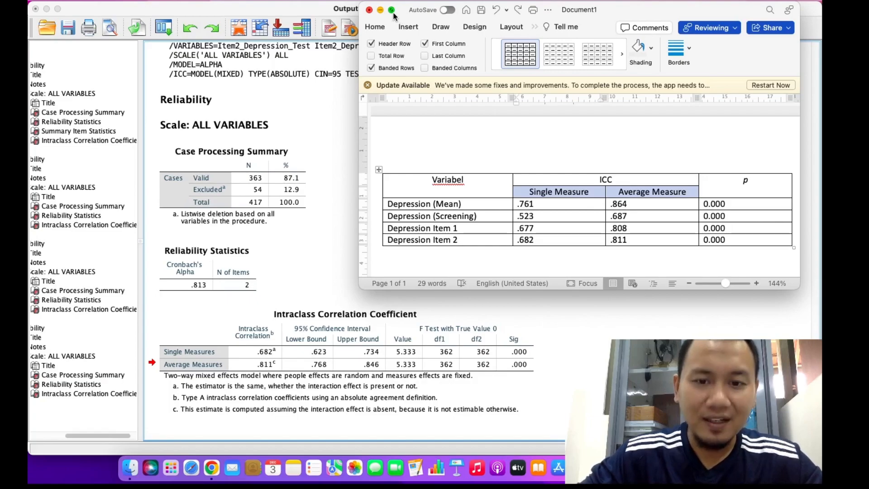
Make all headings in the table's two header rows bold.
right_click(427, 183)
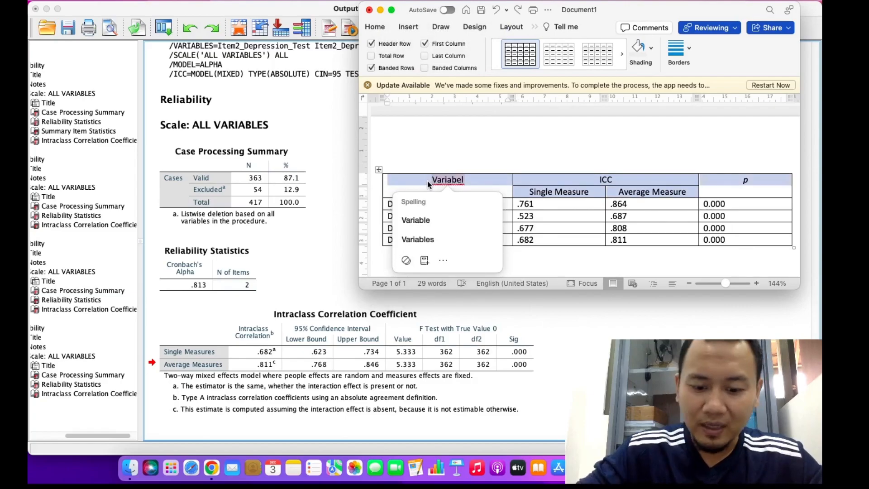
key("Escape")
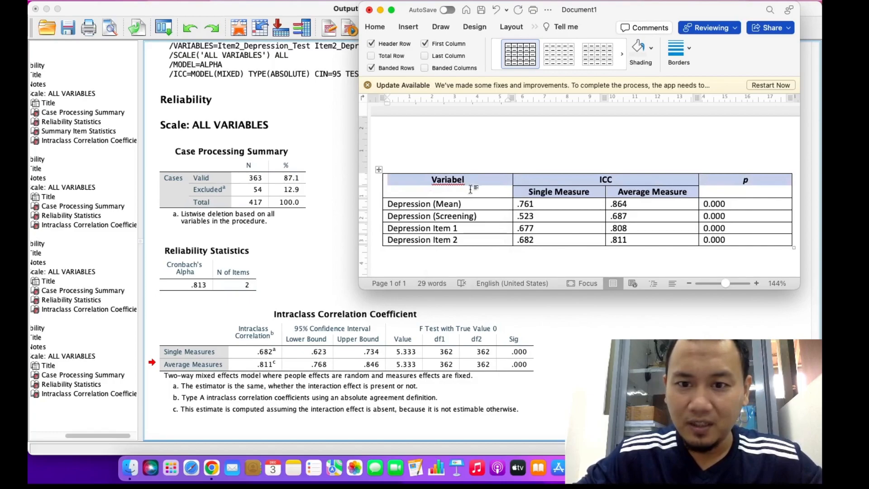
left_click(471, 189)
scroll(476, 193, "down", 2)
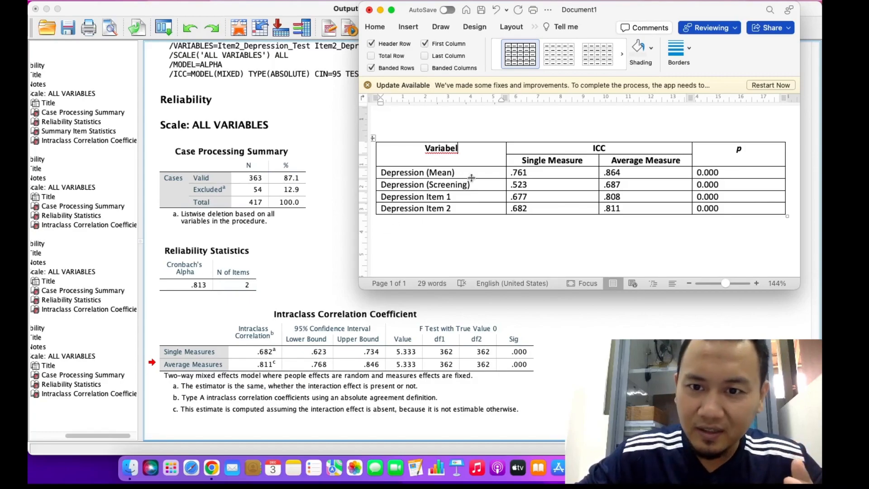
left_click(557, 208)
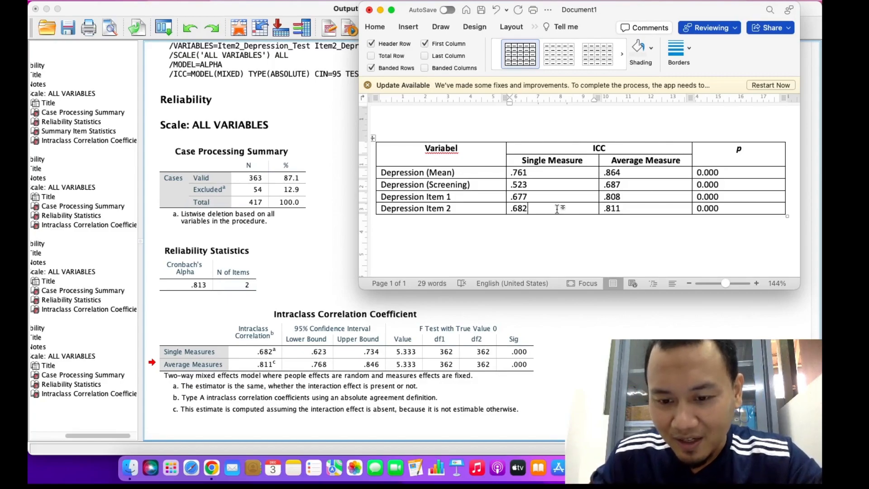
left_click(480, 209)
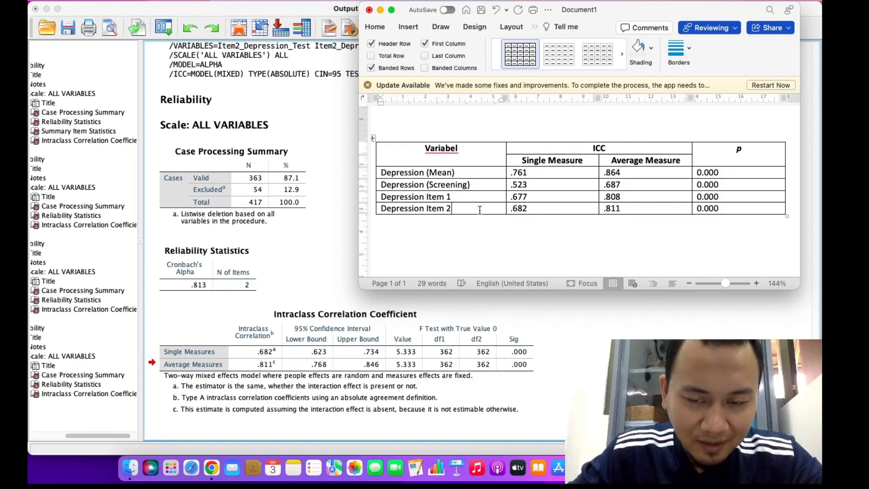
left_click(481, 184)
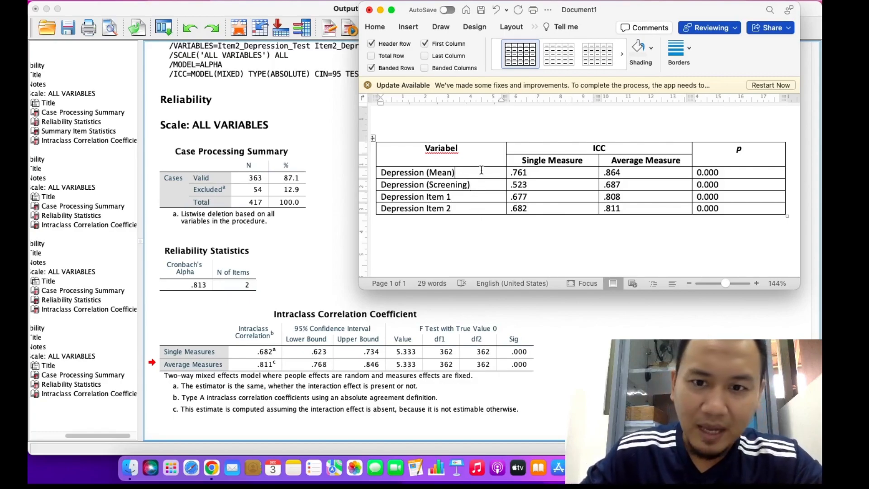